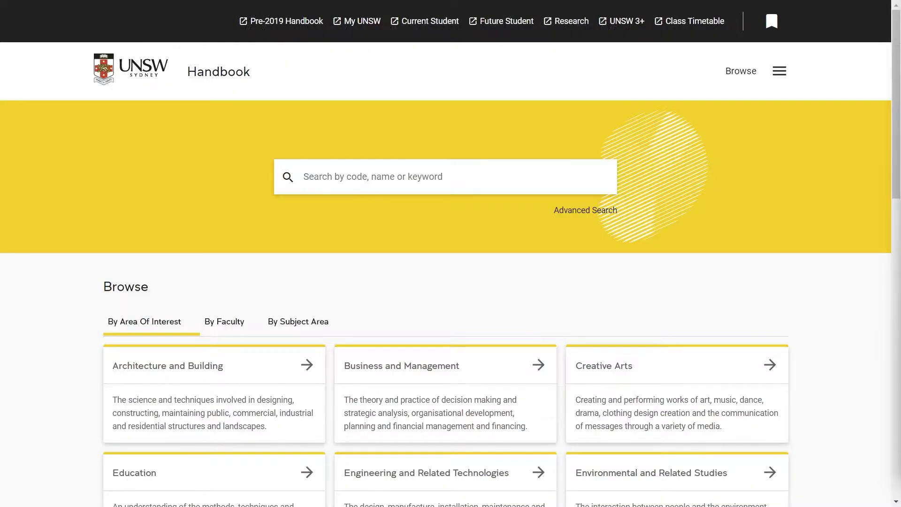
Search the handbook for "software engin" and open the SENGAH Software Engineering specialisation
click(404, 176)
text(software engin)
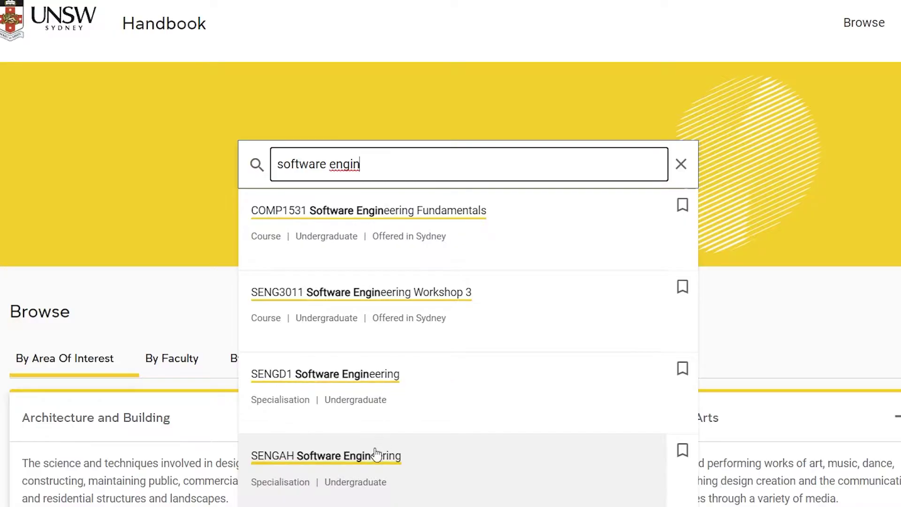
click(376, 453)
scroll(409, 291, down, 1)
scroll(411, 292, down, 5)
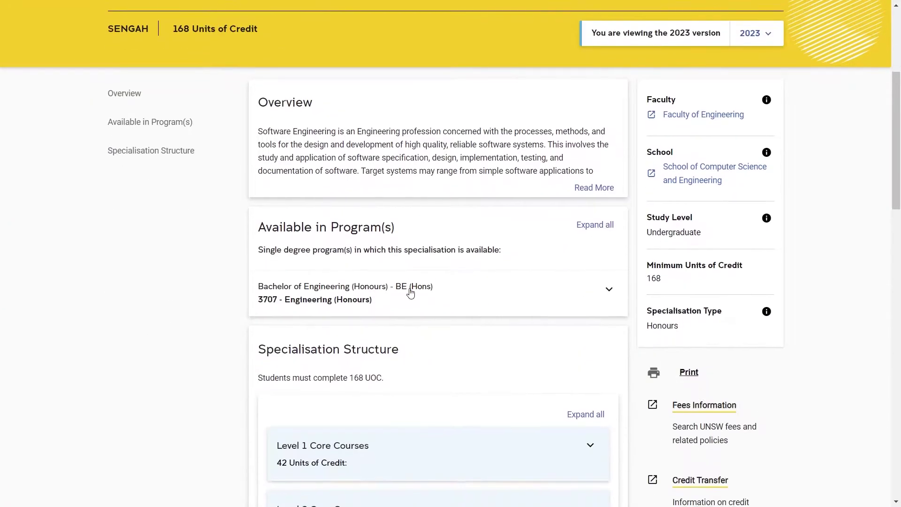
Check which handbook years can be chosen for the SENGAH specialisation, leaving the 2023 version selected
scroll(411, 292, up, 1)
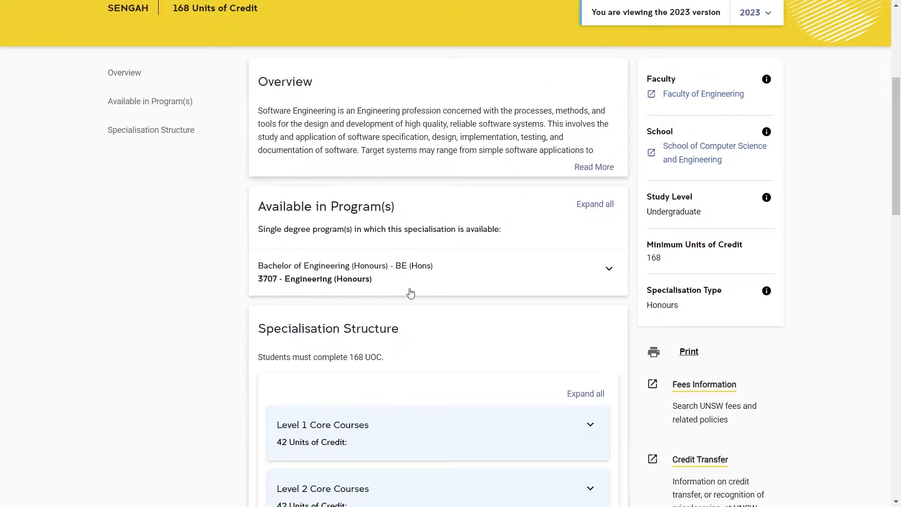
scroll(411, 293, down, 1)
scroll(410, 292, down, 1)
scroll(488, 228, up, 4)
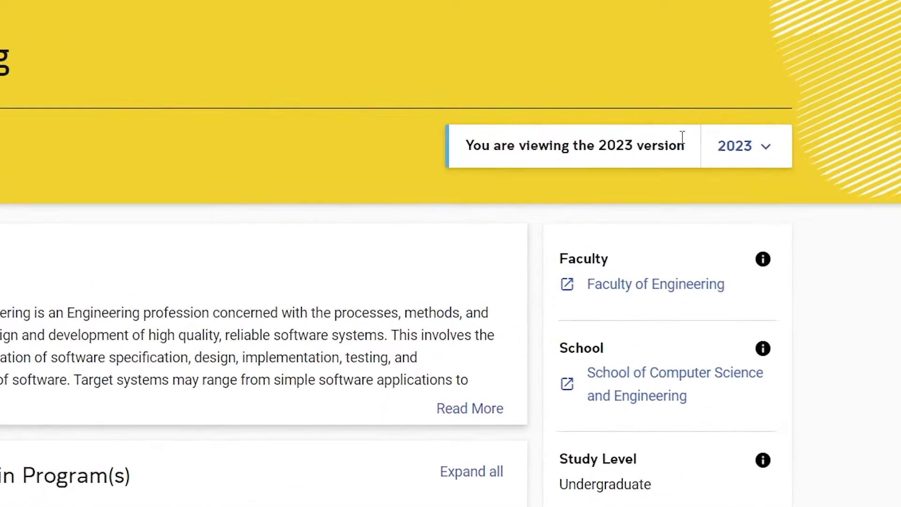
click(756, 147)
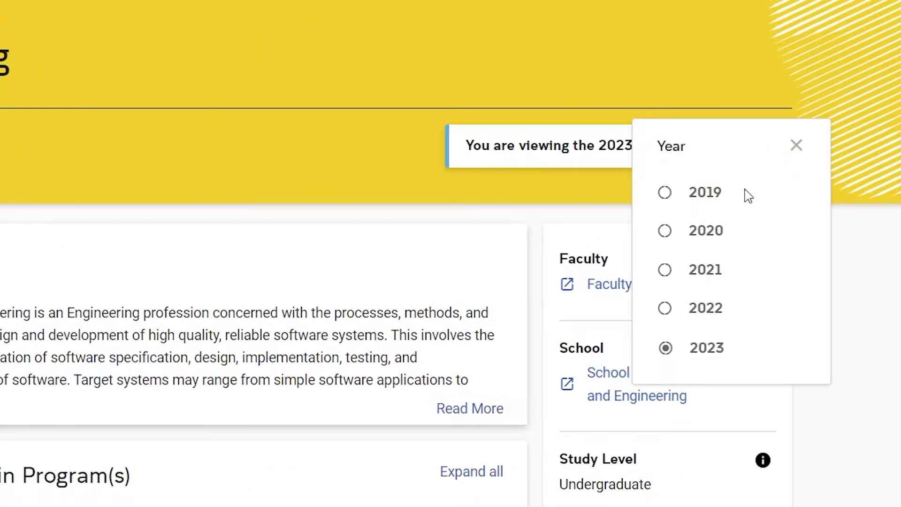
click(804, 146)
Expand the Level 1 Core Courses in the specialisation structure and open COMP1511 Programming Fundamentals
scroll(553, 362, down, 5)
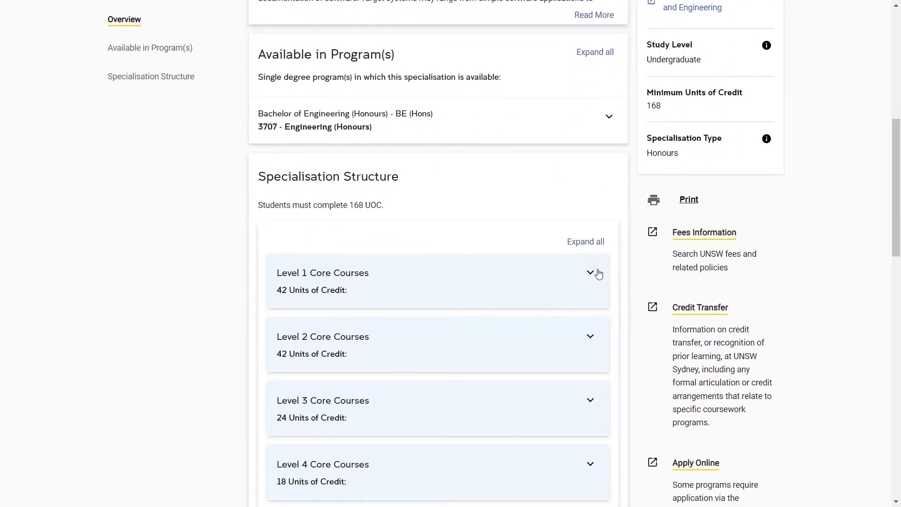
click(599, 274)
scroll(583, 312, down, 2)
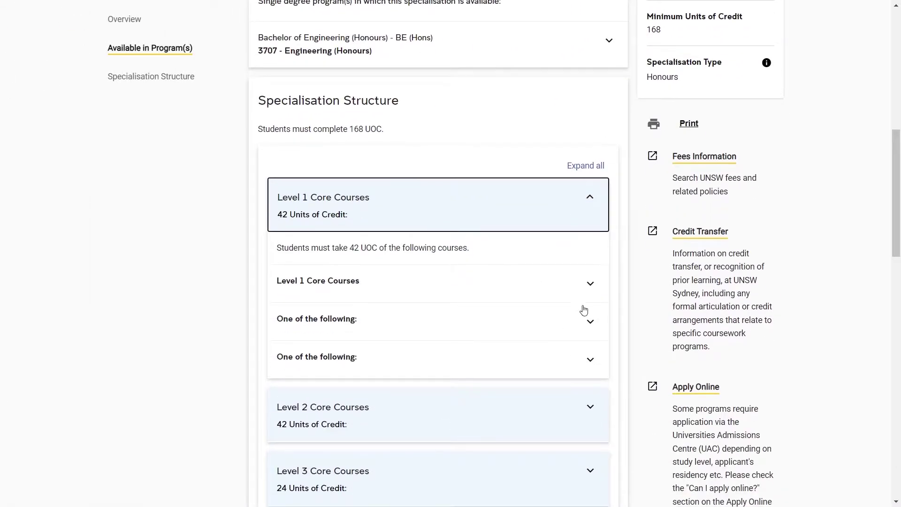
click(592, 282)
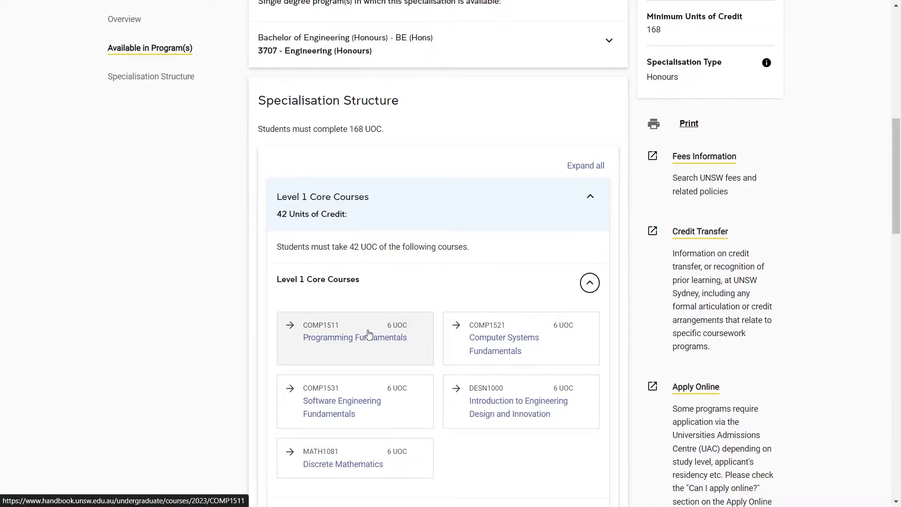
click(368, 335)
Review the COMP1511 course page, including its equivalent and exclusion courses, delivery, course outline and fees
scroll(385, 334, down, 5)
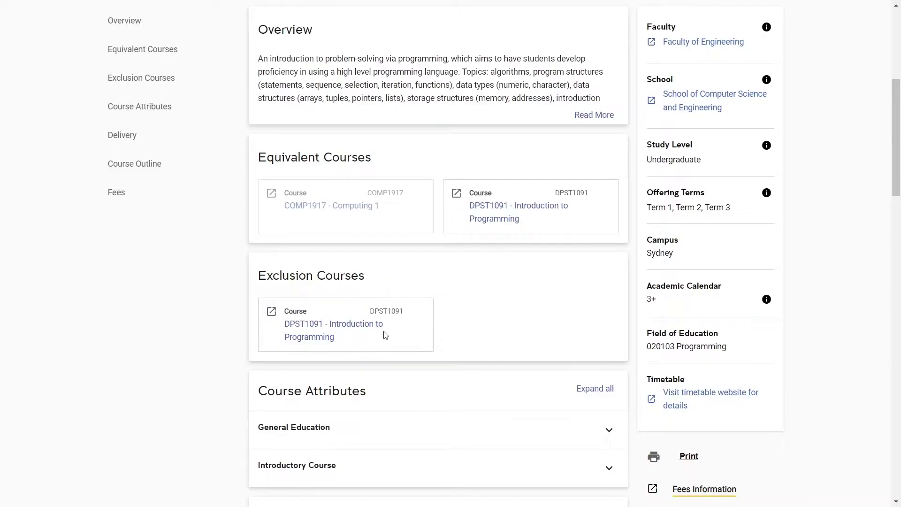
scroll(385, 334, down, 3)
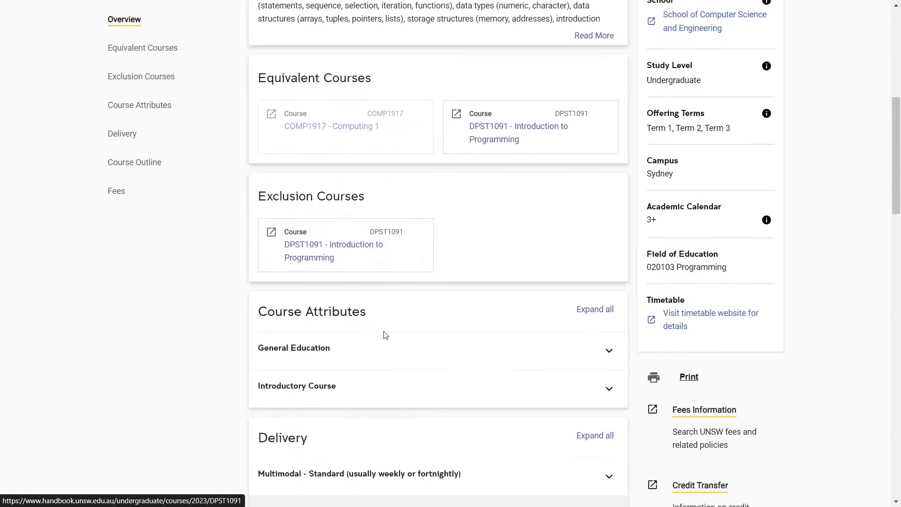
scroll(385, 334, down, 6)
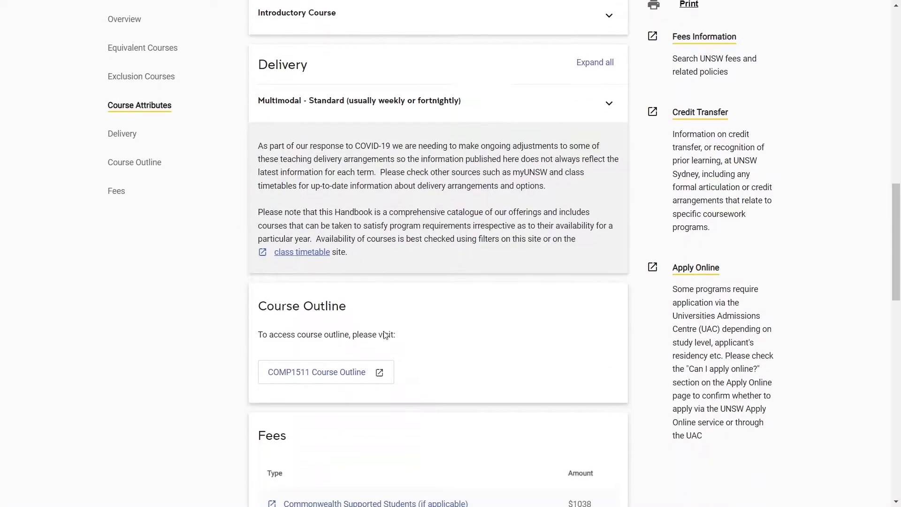
scroll(384, 331, down, 4)
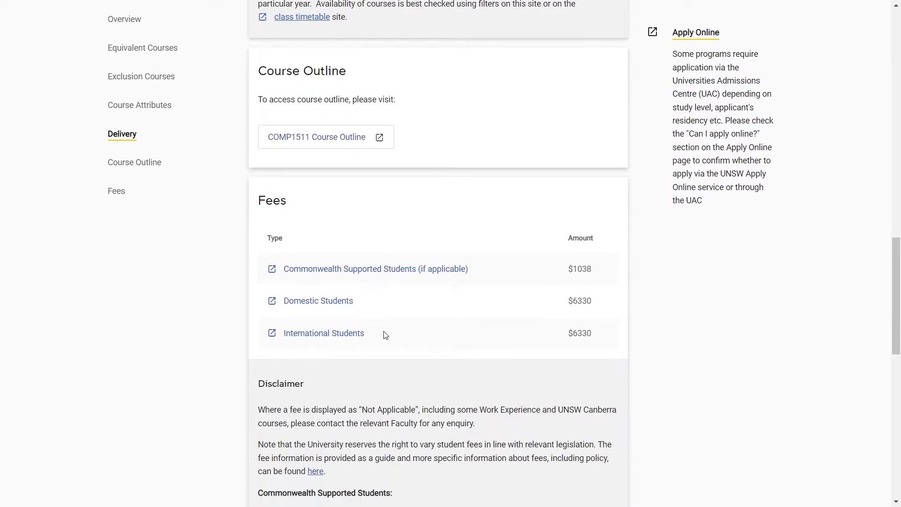
scroll(384, 333, down, 3)
scroll(384, 331, down, 10)
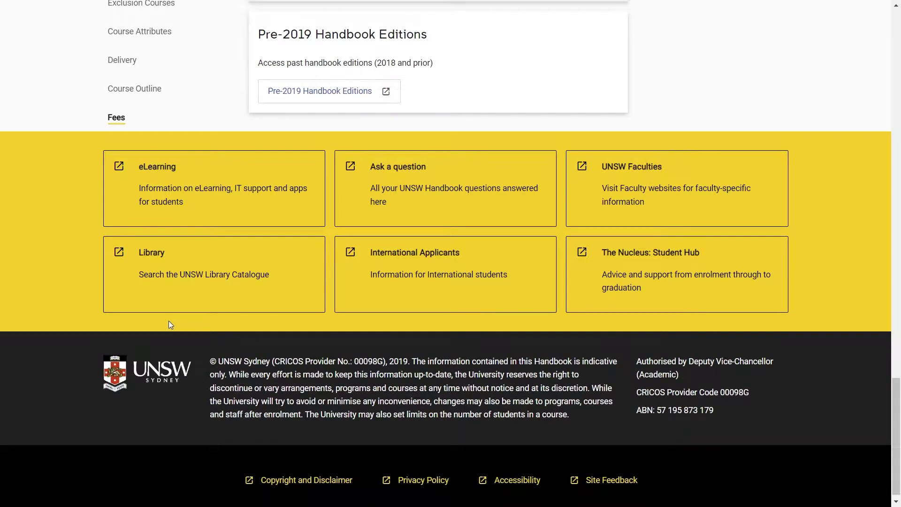
scroll(168, 321, up, 8)
scroll(169, 323, up, 10)
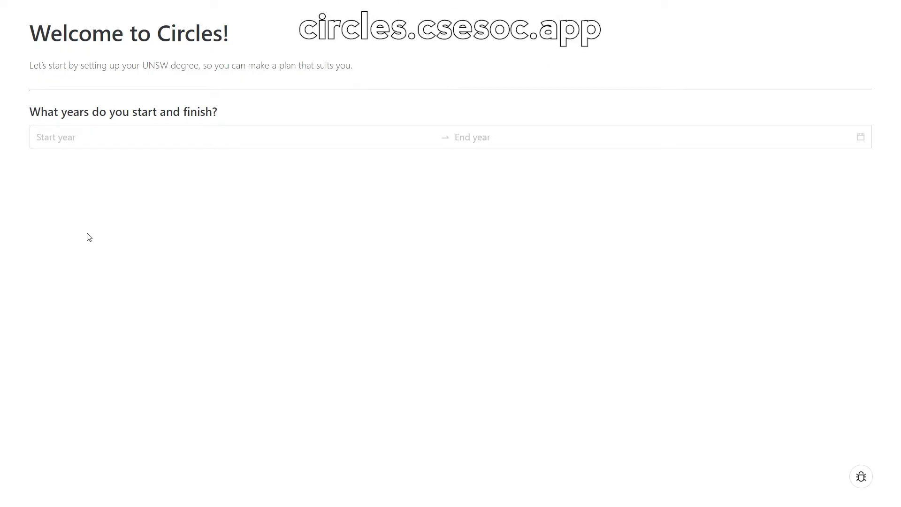
Switch to Circles and set the degree's start year to 2023 and end year to 2026
text(2023)
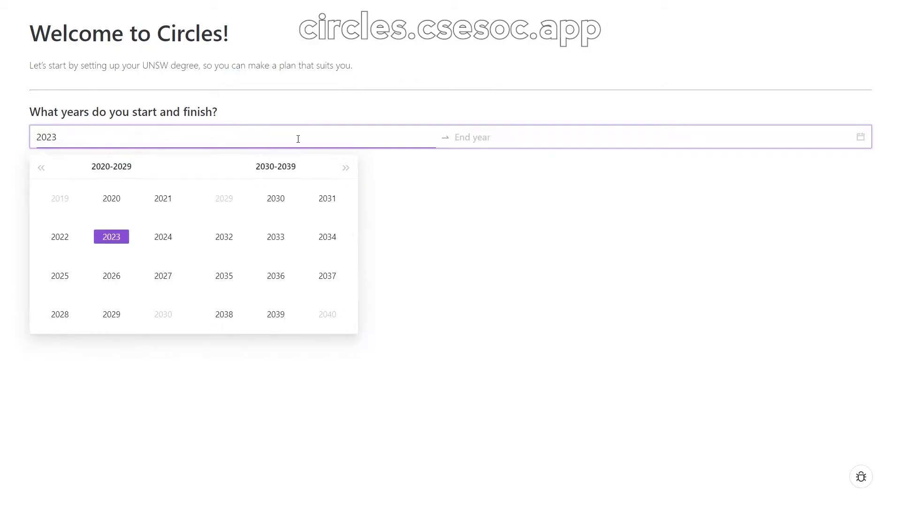
click(624, 137)
text(2026)
key(Return)
Set up the degree as 3707 Engineering (Honours) with the SENGAH Software Engineering honours and proceed to course selection
click(518, 206)
text(engin)
click(497, 224)
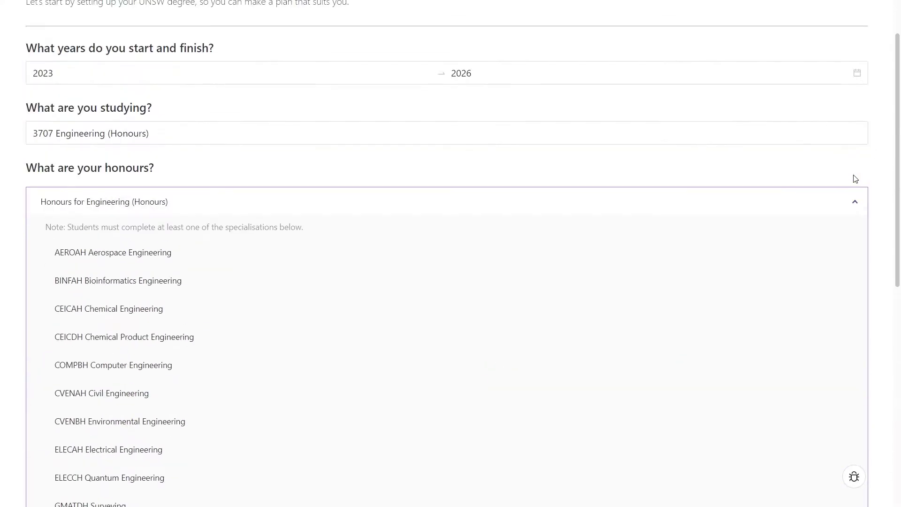
click(845, 371)
click(798, 479)
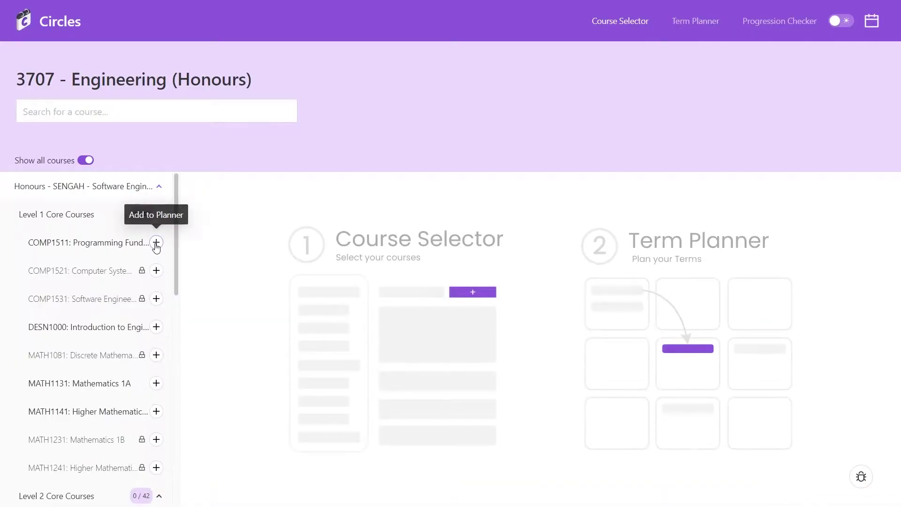
Add the Level 1 core courses COMP1511, COMP1521 and COMP1531 to the planner
click(157, 243)
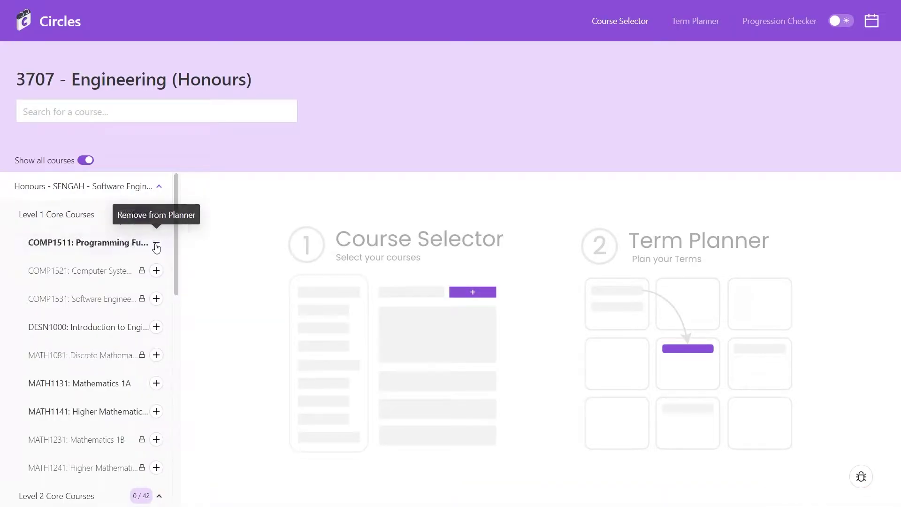
click(157, 272)
click(157, 299)
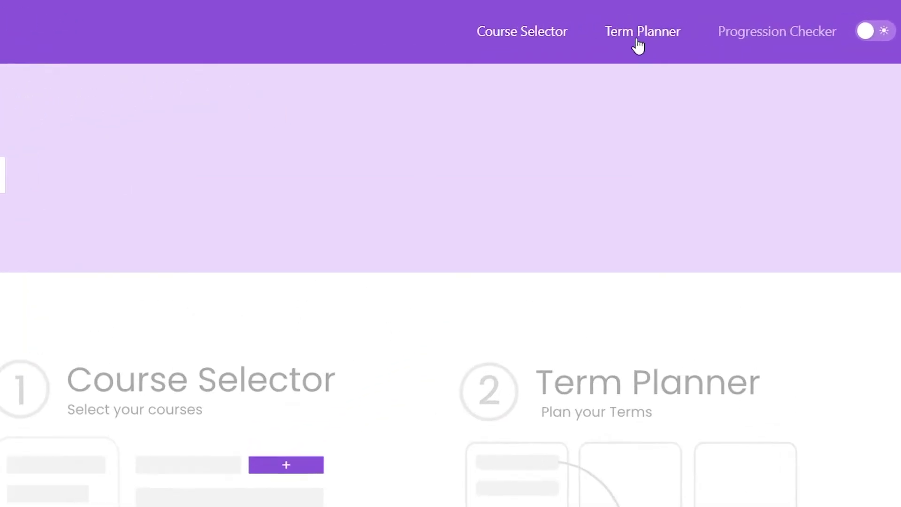
In the Term Planner, schedule COMP1511 in Term 1, COMP1521 in Term 2 and COMP1531 in Term 3 of 2023
click(694, 24)
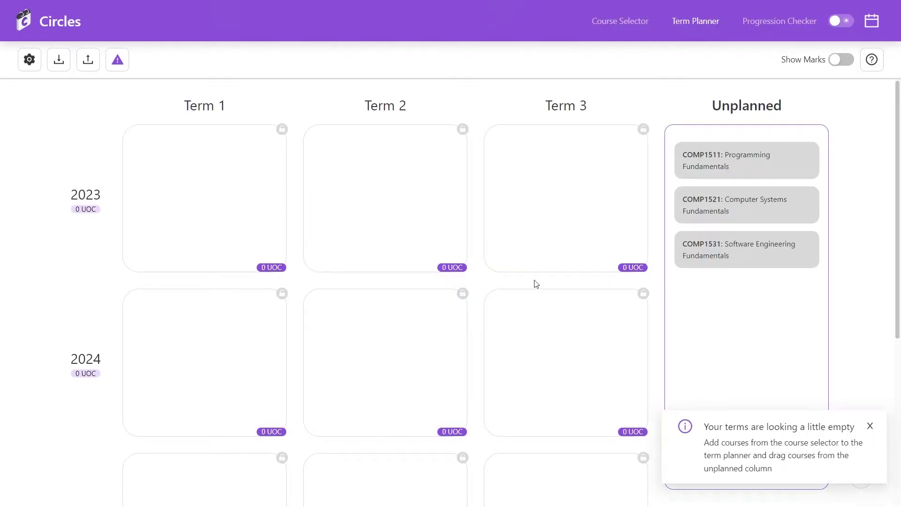
drag(749, 151, 245, 150)
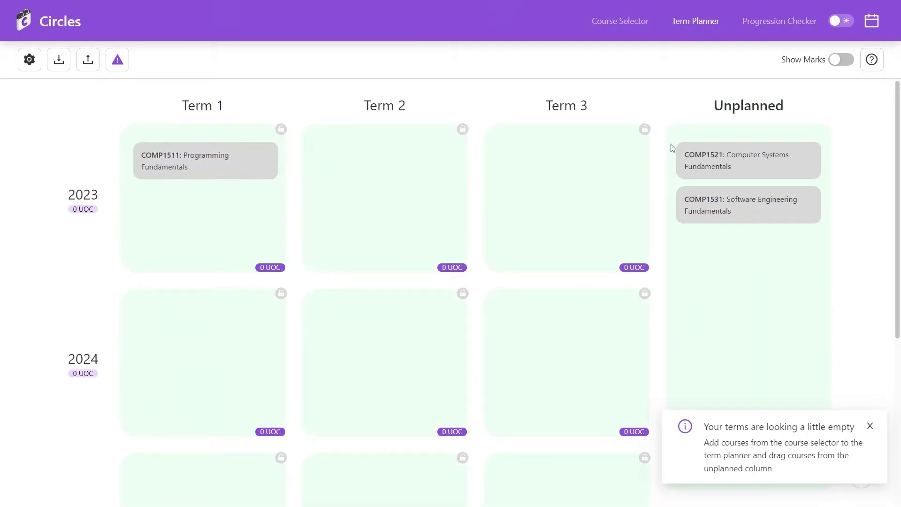
drag(776, 167, 399, 172)
drag(779, 165, 610, 185)
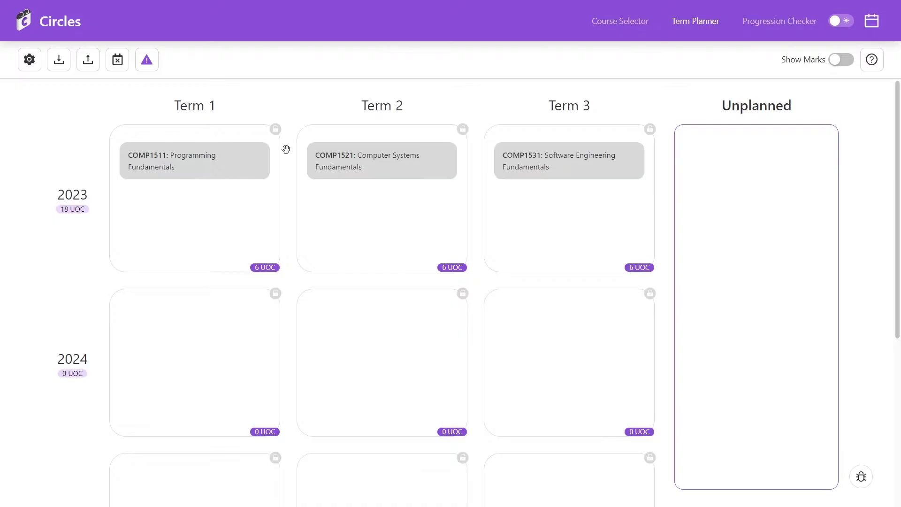
Test COMP1521's prerequisite by moving COMP1511 into Term 2 of 2023, and return COMP1511 to Term 1
drag(184, 147, 371, 197)
mouse_move(357, 152)
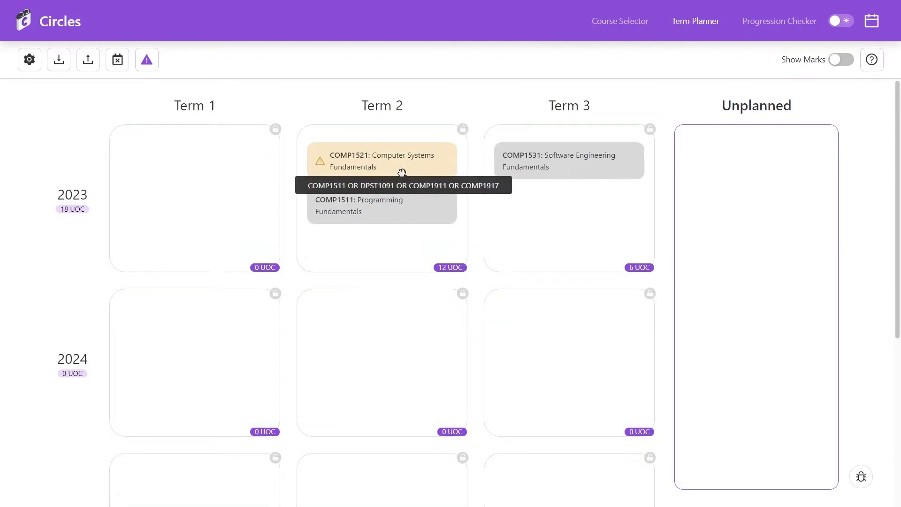
drag(299, 208, 105, 174)
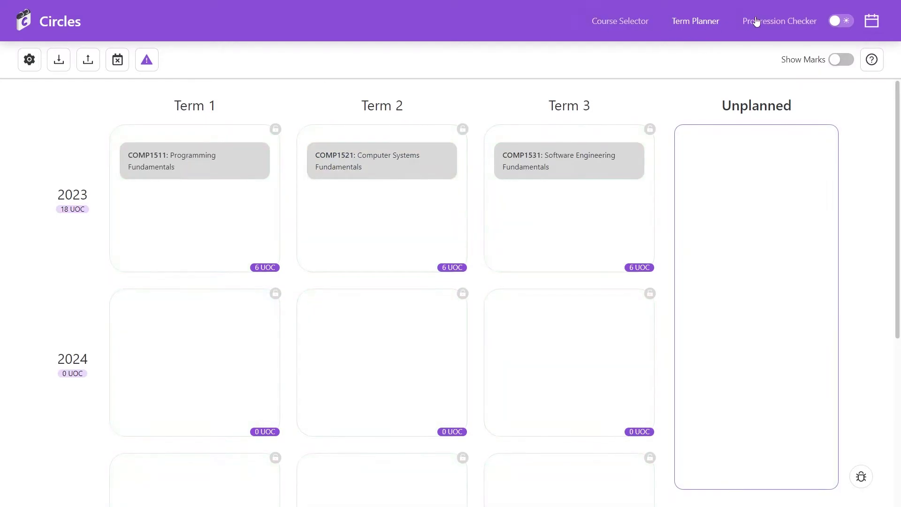
View the degree's overall progress in the Progression Checker, dismissing the disclaimer
click(766, 19)
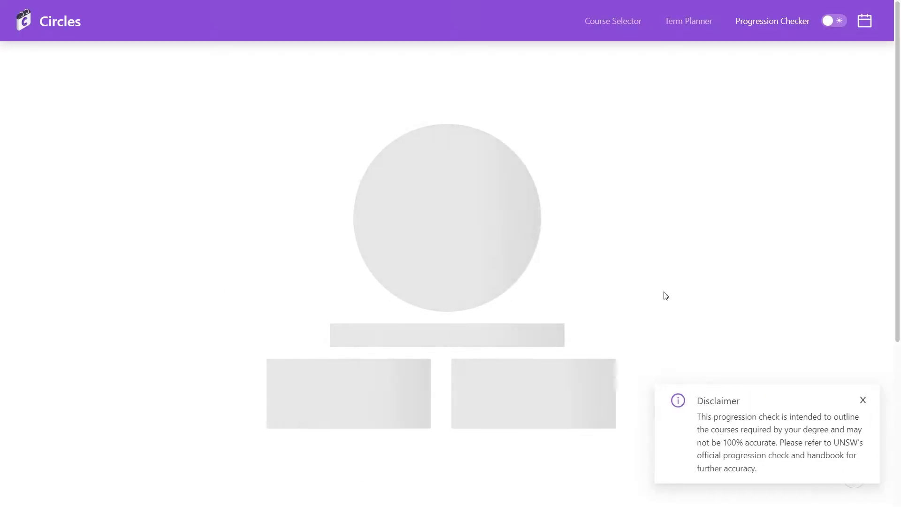
click(862, 400)
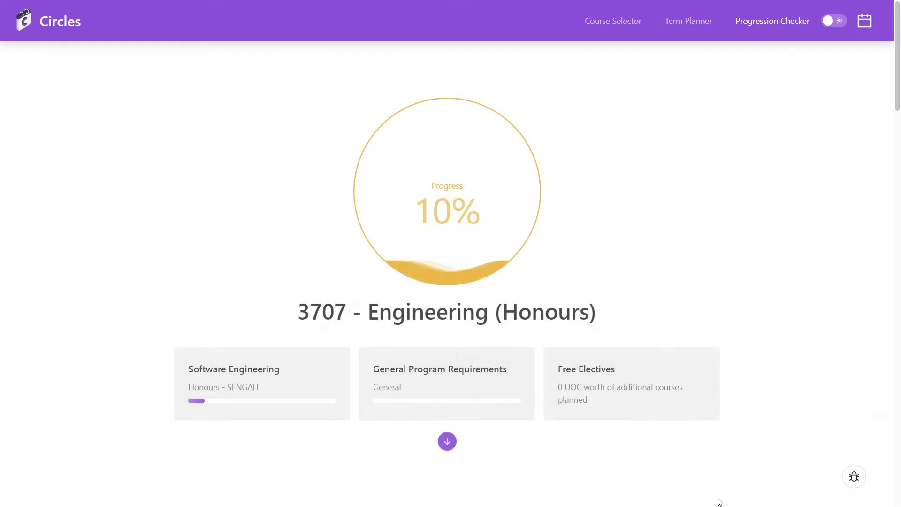
click(611, 33)
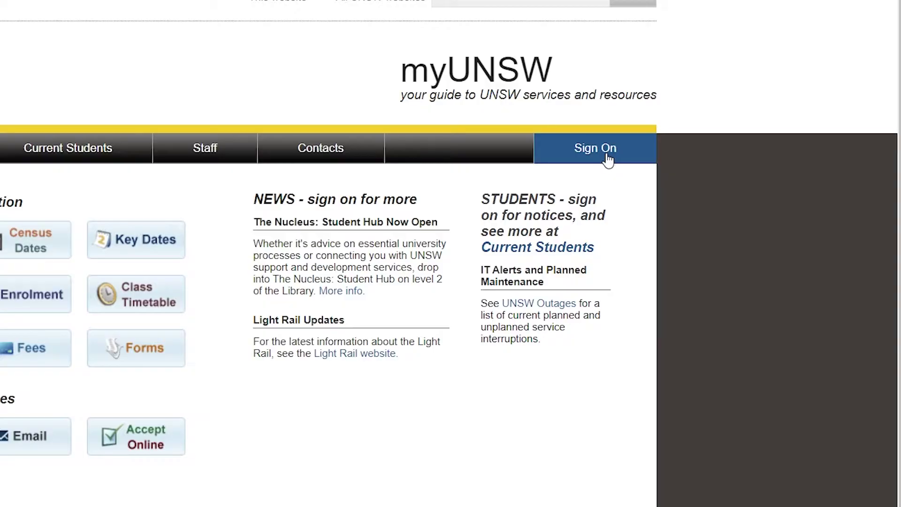
Switch to myUNSW, sign on and open the student profile to find the enrolment services
click(608, 158)
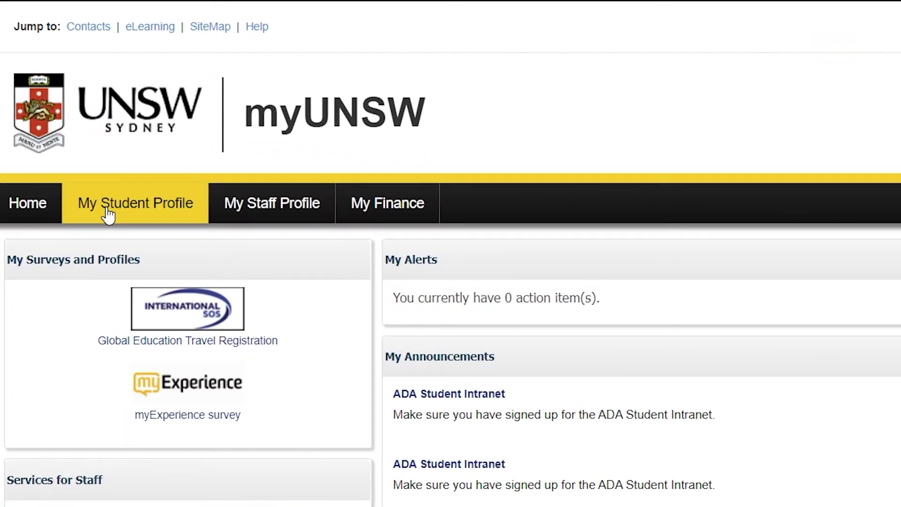
click(84, 217)
scroll(71, 244, down, 2)
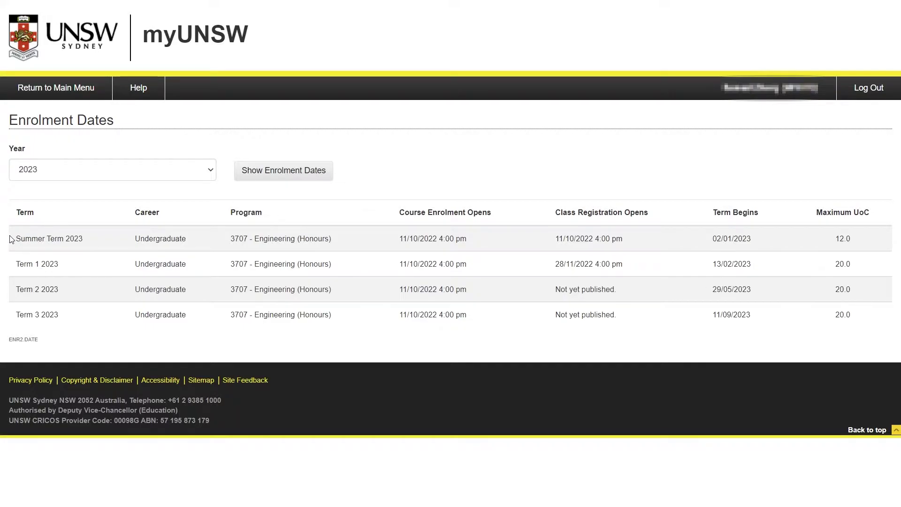
Examine the 2023 enrolment dates by term, comparing when course enrolment and class registration open
drag(16, 239, 84, 235)
click(93, 260)
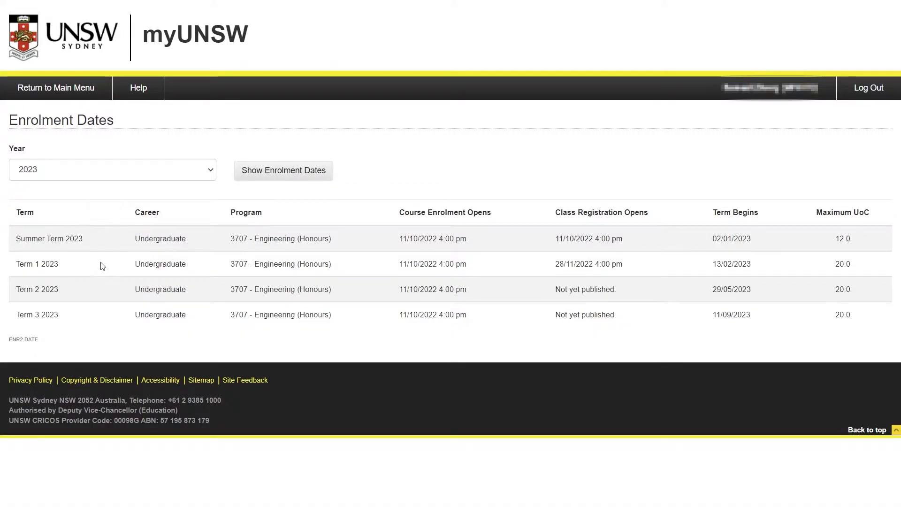
drag(83, 239, 22, 239)
click(22, 239)
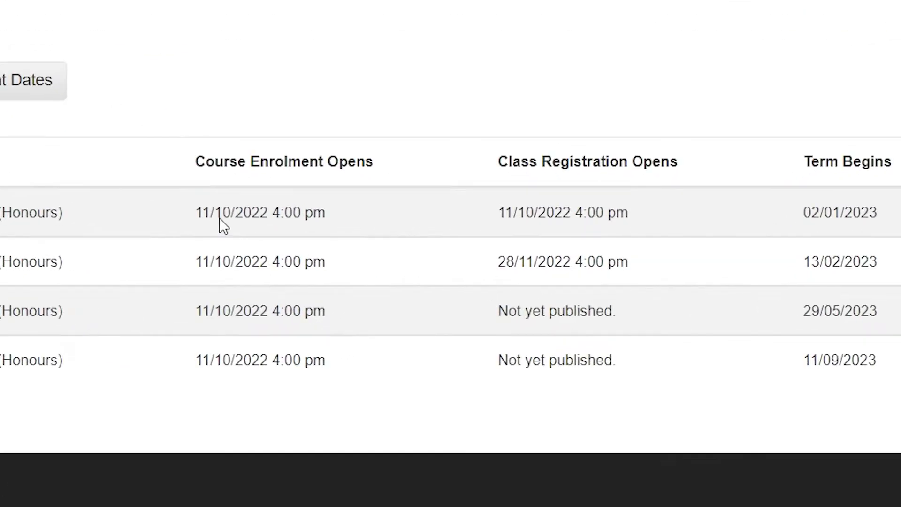
drag(202, 210, 263, 209)
click(328, 208)
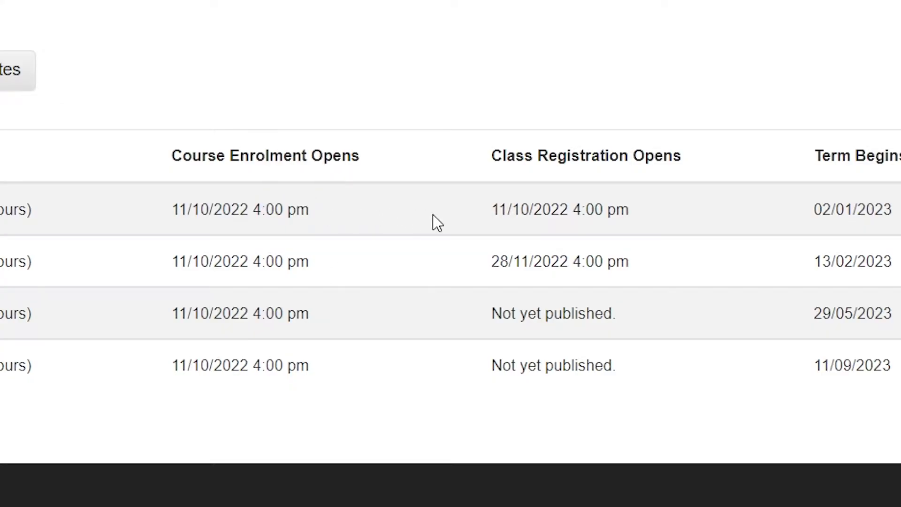
drag(404, 171, 171, 149)
click(277, 210)
drag(479, 156, 499, 198)
click(459, 201)
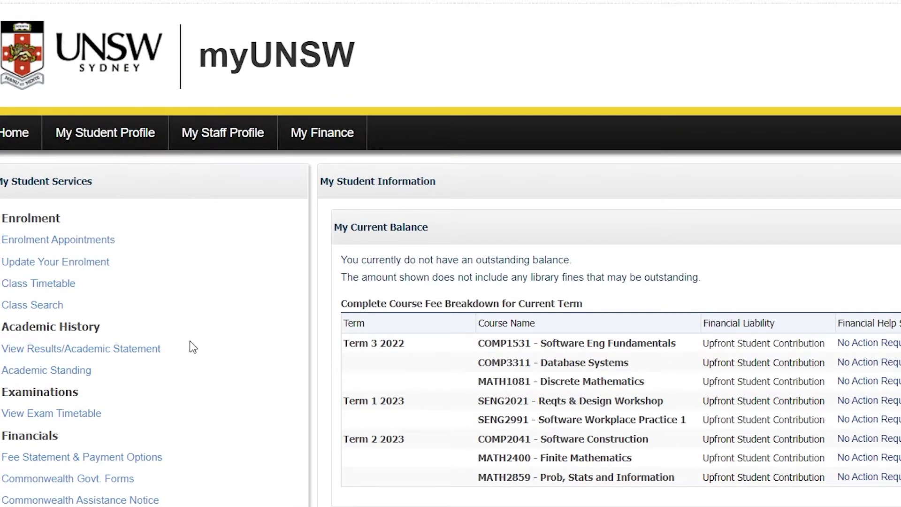
Open the 2023 Undergraduate 3707 Engineering (Honours) enrolment for updating
click(96, 270)
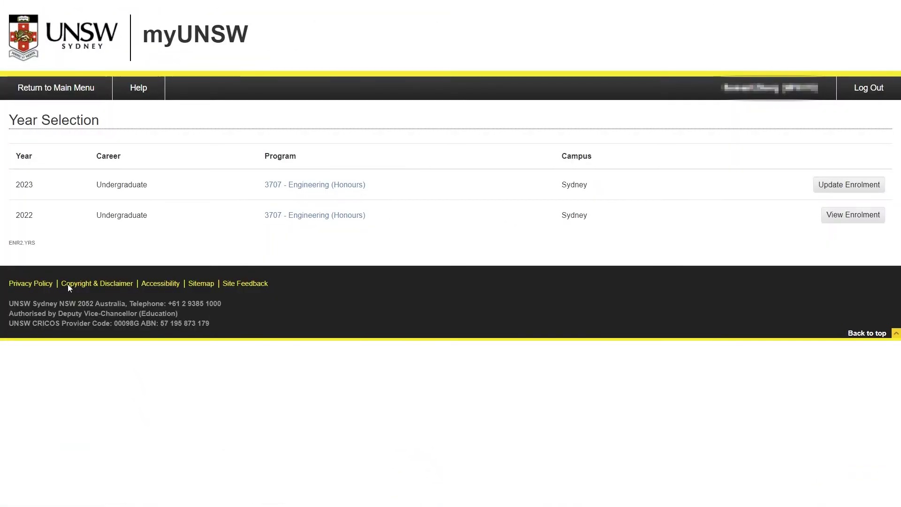
drag(42, 184, 13, 184)
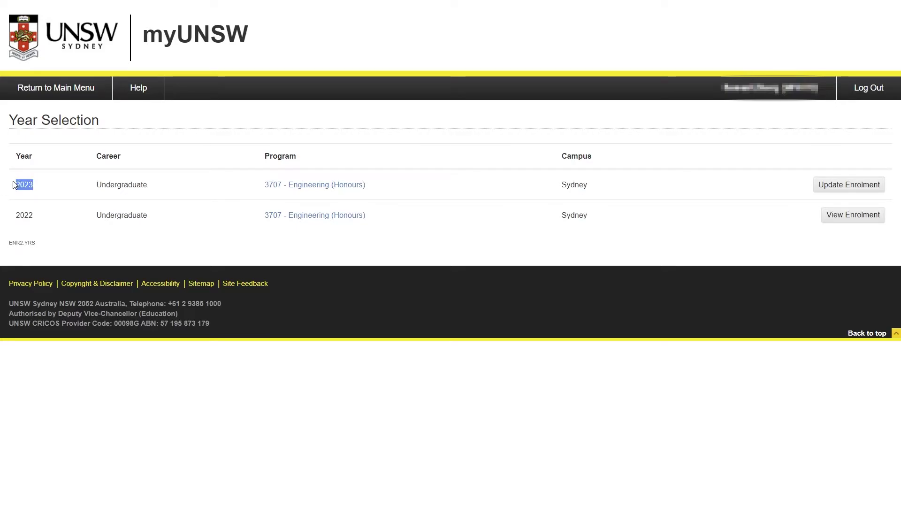
click(834, 187)
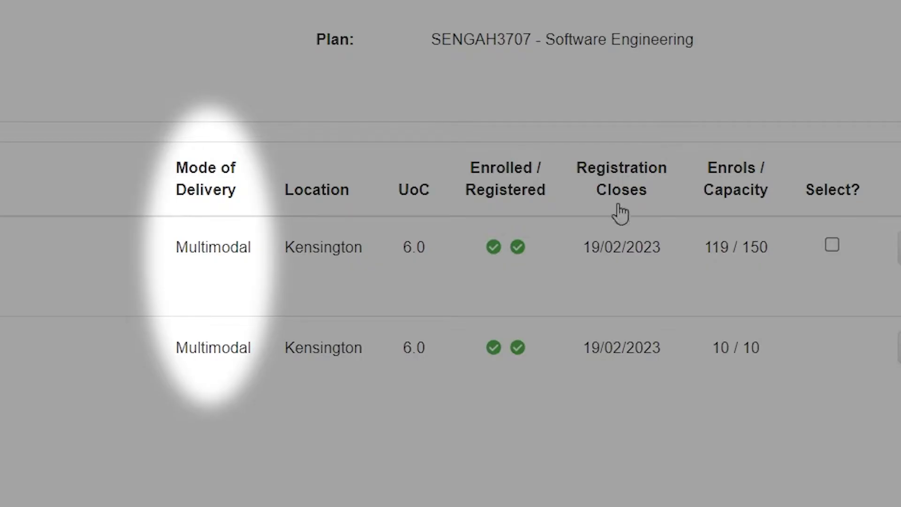
Examine the mode of delivery, location, UoC and enrolled/registered status of the Term 1 2023 courses
double_click(185, 242)
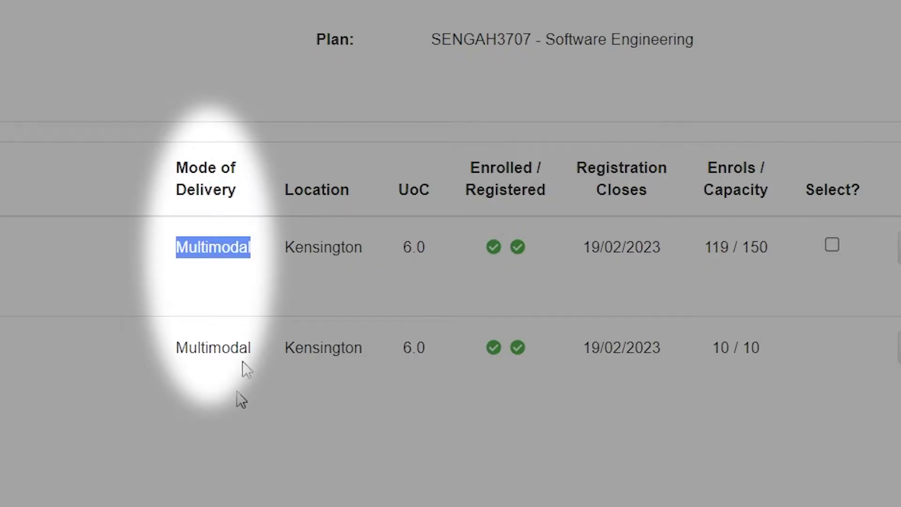
click(246, 292)
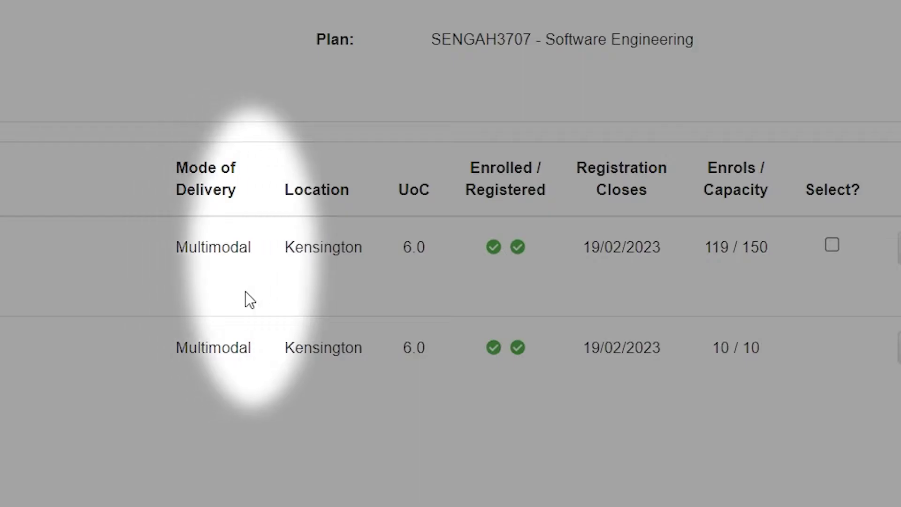
drag(286, 184, 357, 186)
click(361, 242)
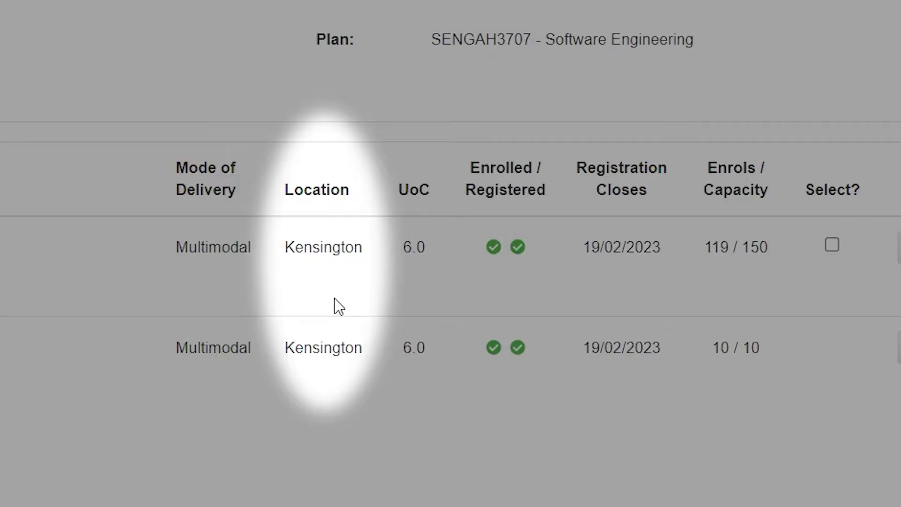
double_click(312, 242)
click(355, 297)
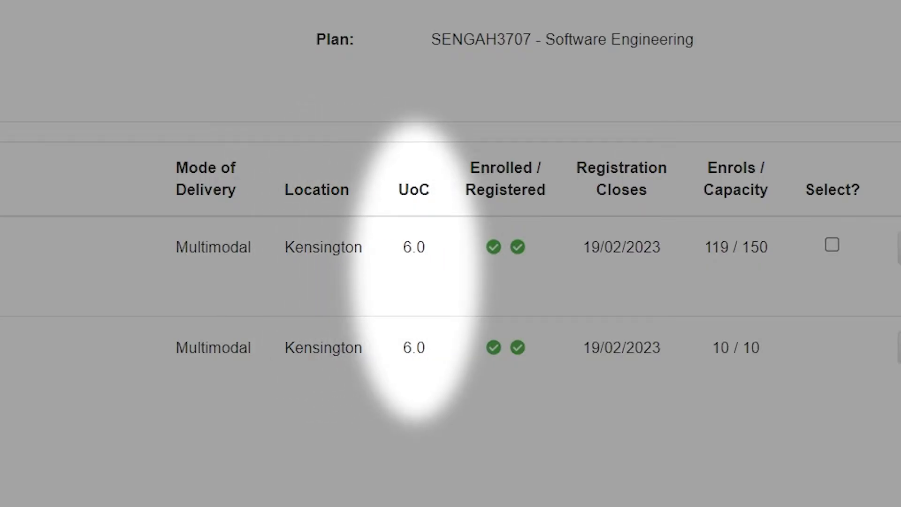
drag(400, 192, 430, 194)
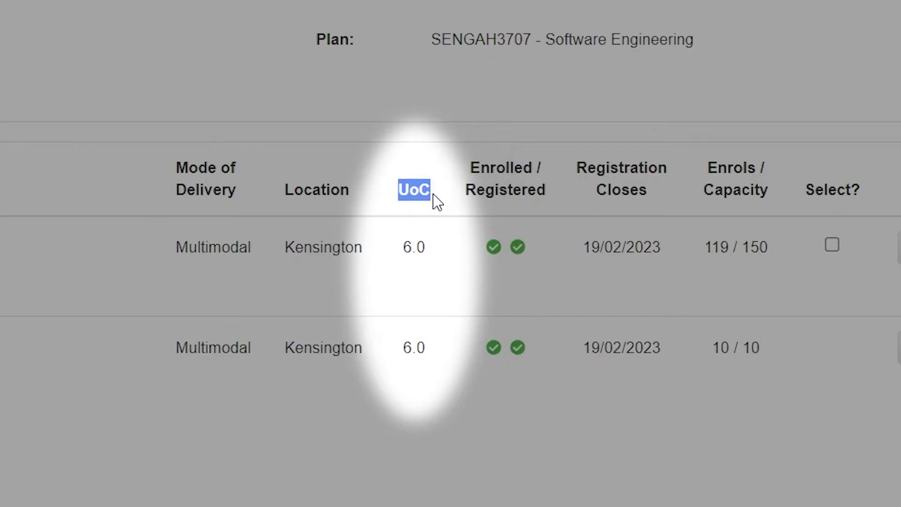
click(432, 203)
drag(469, 162, 559, 197)
click(535, 258)
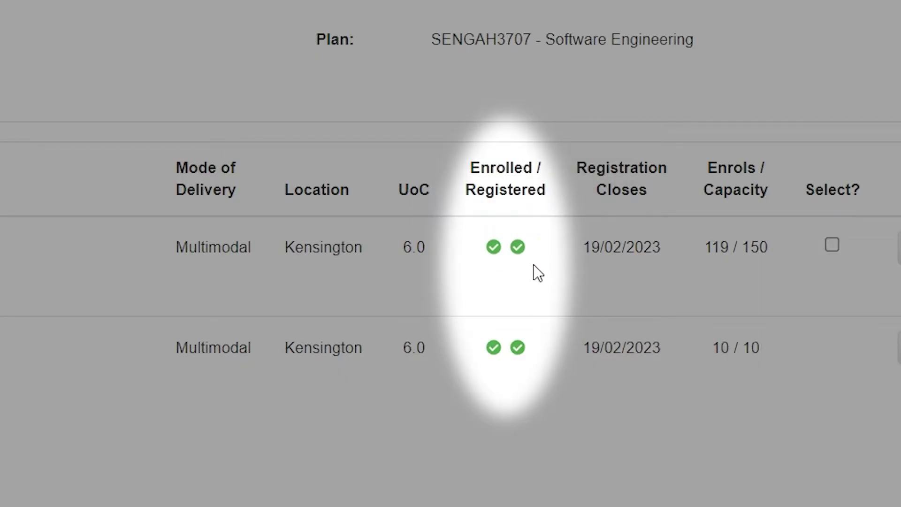
mouse_move(497, 254)
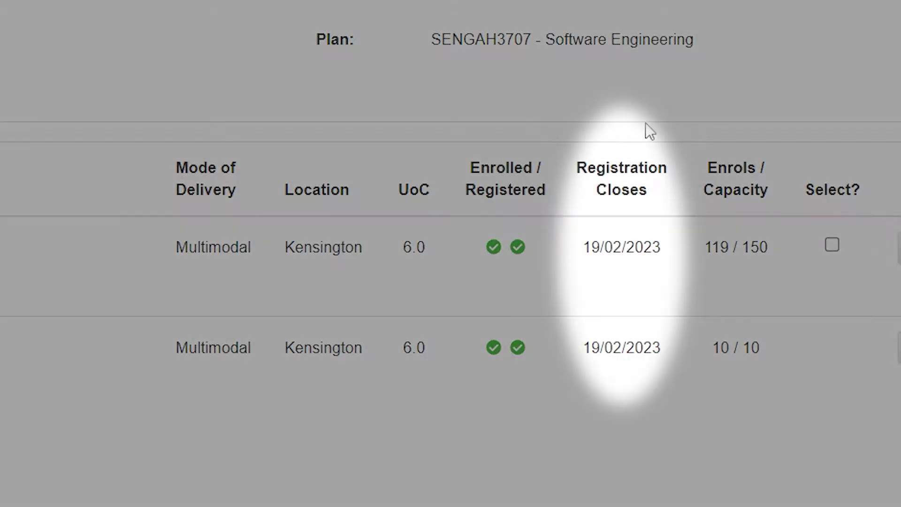
Examine the registration closing dates and the enrolments against capacity for the Term 1 2023 courses
drag(578, 170, 655, 194)
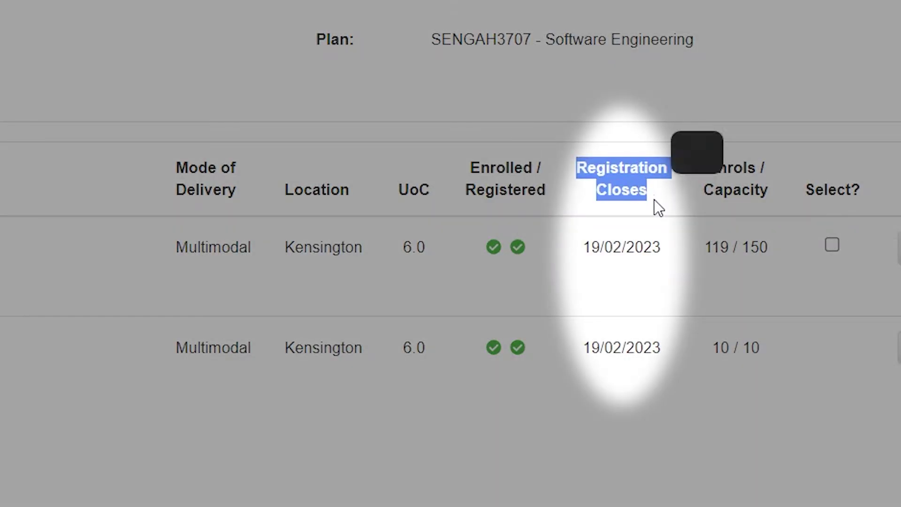
click(636, 212)
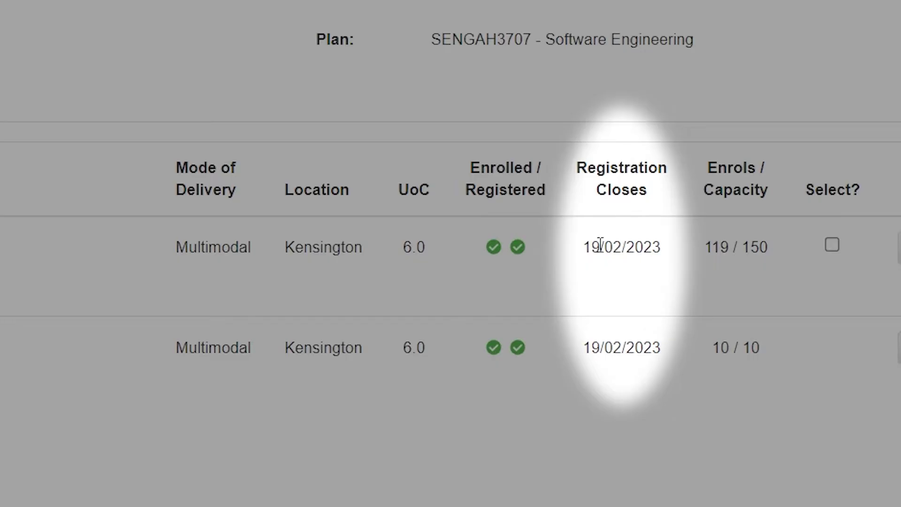
drag(659, 245, 582, 252)
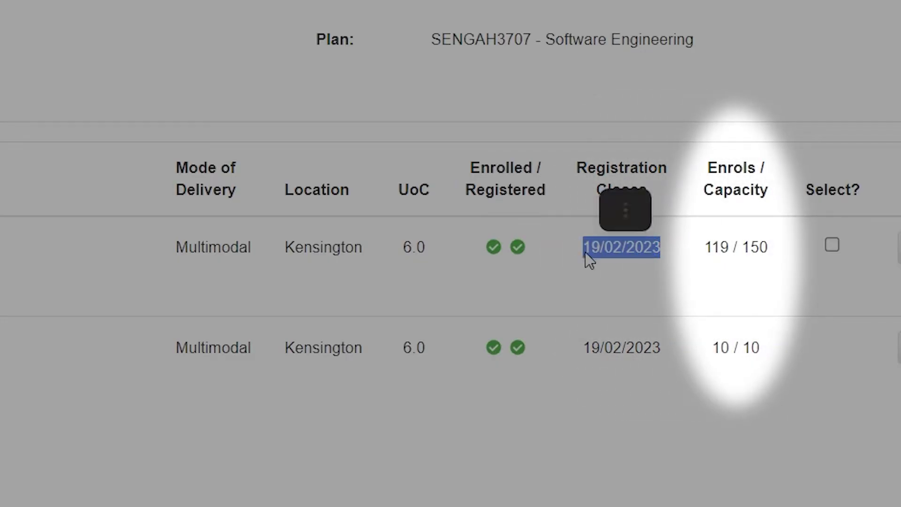
click(710, 172)
drag(709, 171, 770, 191)
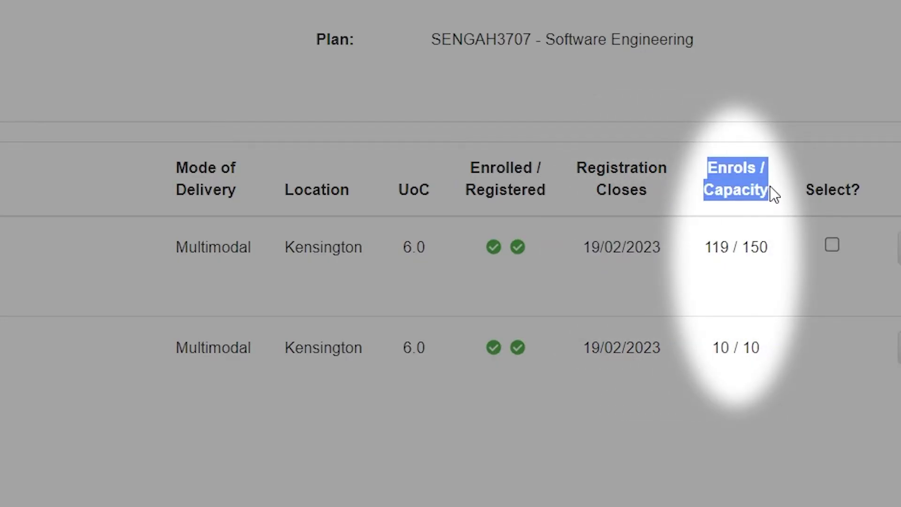
click(784, 272)
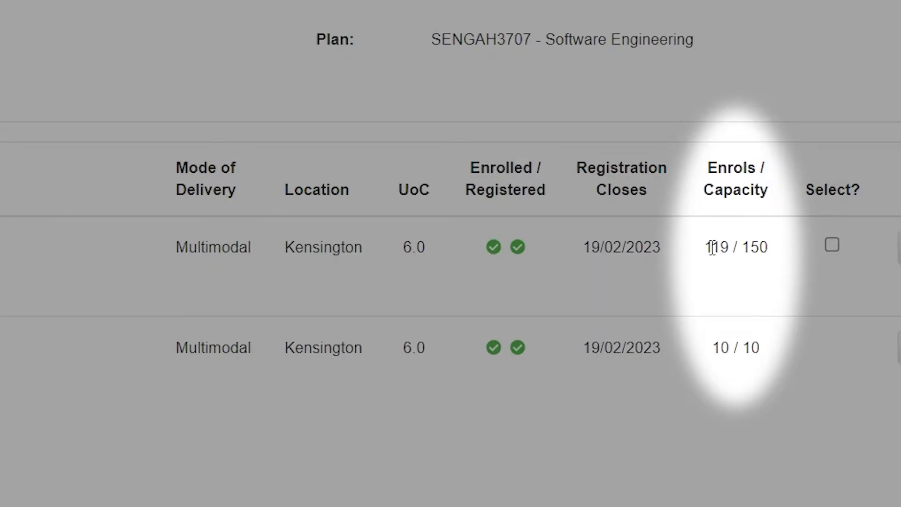
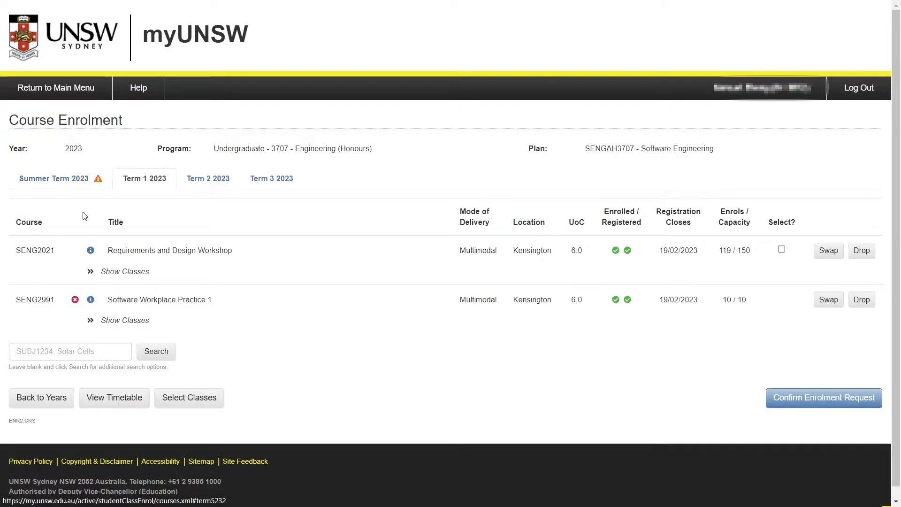
Search Summer Term 2023 for the courses GENL1021 and BABS1112 using the multiple-course search
click(77, 185)
click(83, 292)
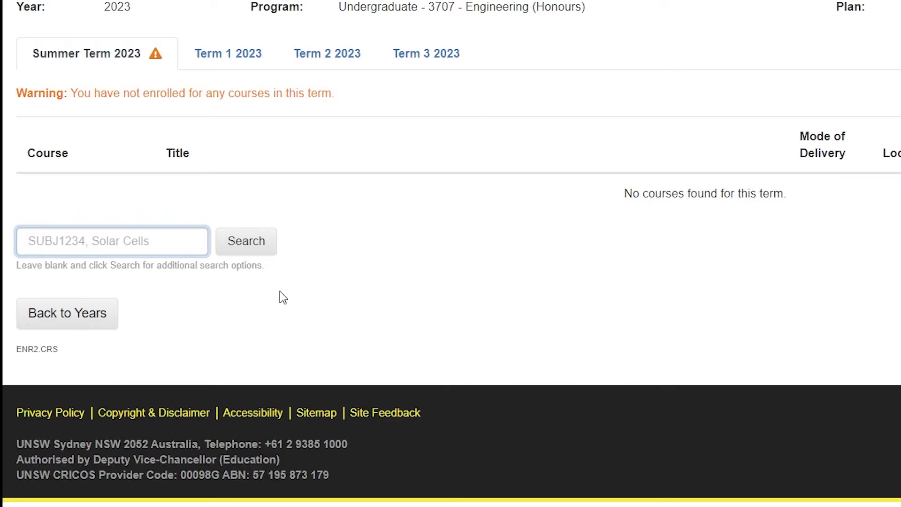
click(243, 252)
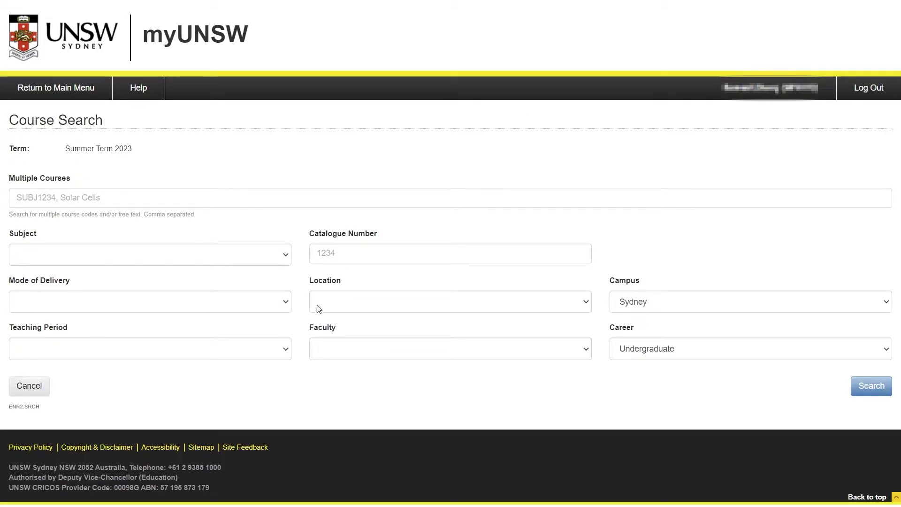
click(298, 206)
text(GENL1021, BABS)
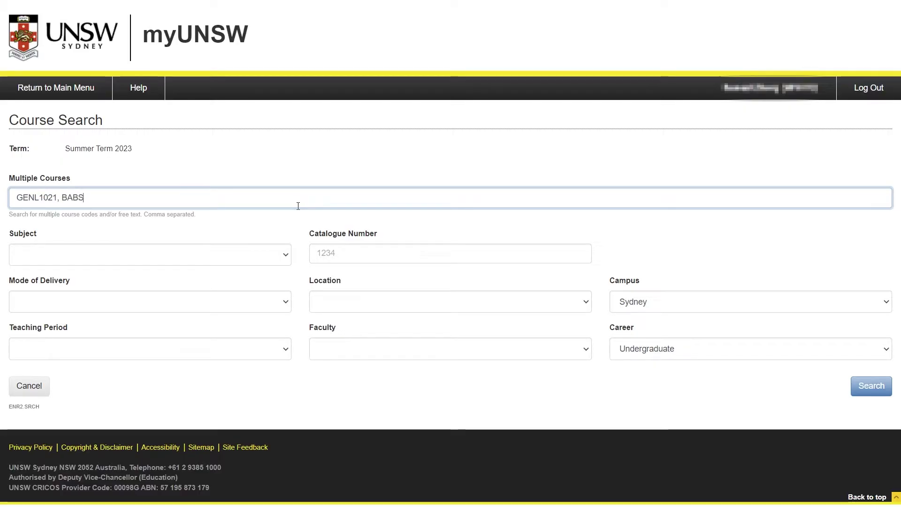
text(1112)
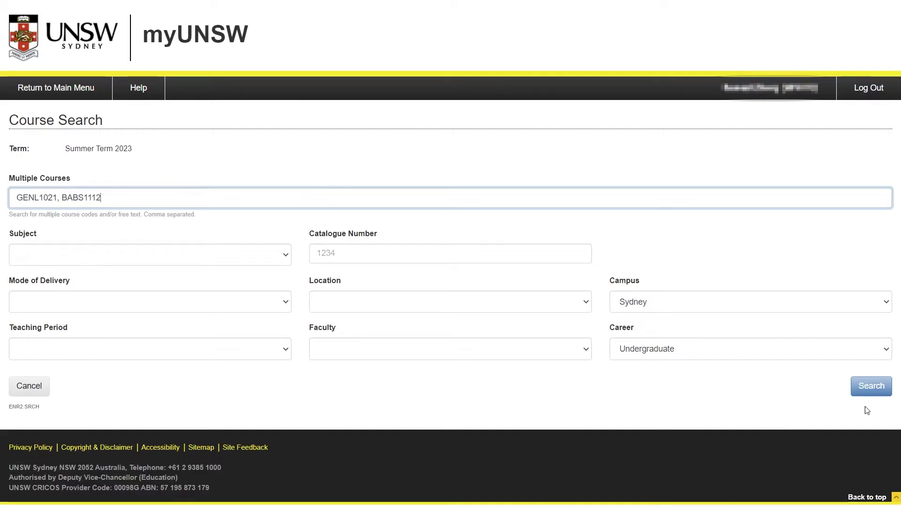
click(872, 386)
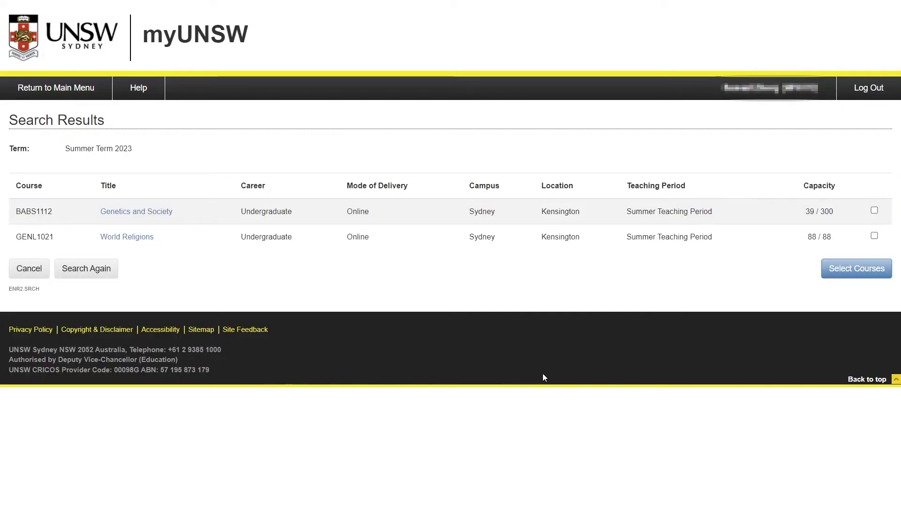
Add both BABS1112 Genetics and Society and GENL1021 World Religions to the Summer Term 2023 course list
click(875, 210)
click(874, 235)
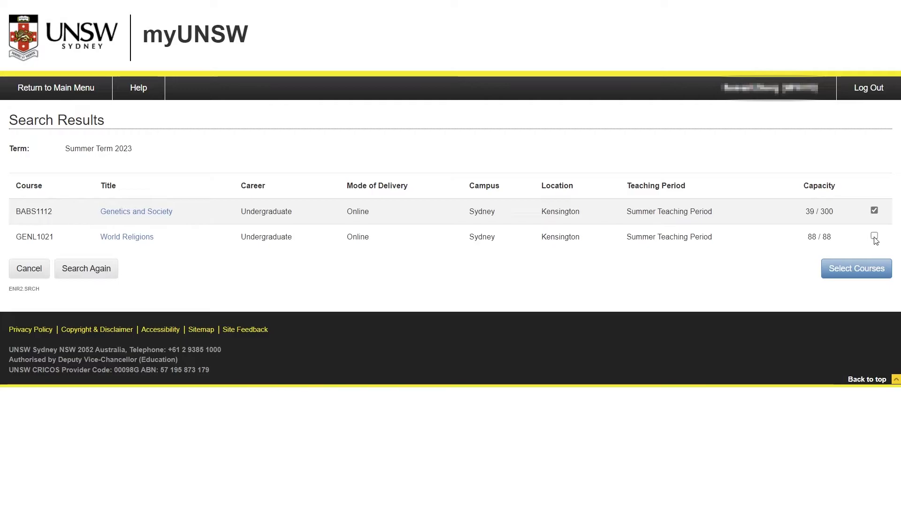
click(862, 280)
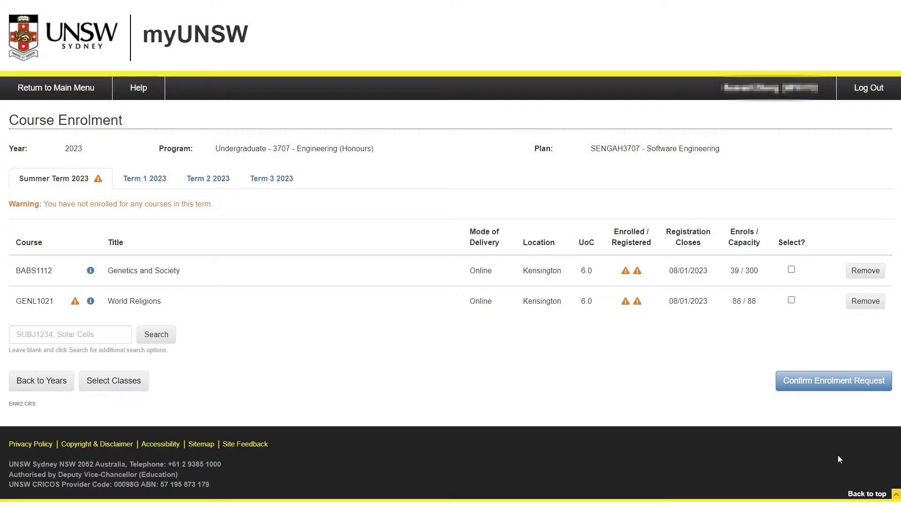
Check the enrolment status of BABS1112 and GENL1021, and select both courses for an enrolment request to confirm
mouse_move(627, 274)
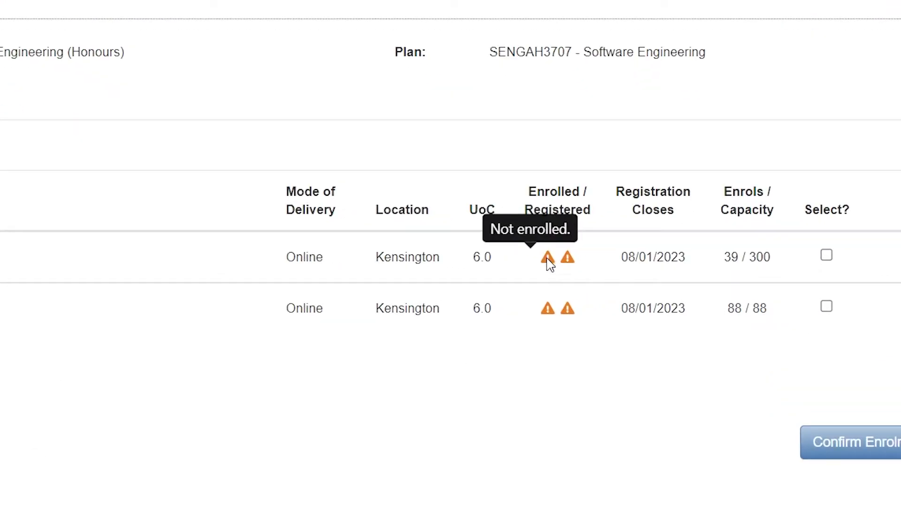
mouse_move(548, 311)
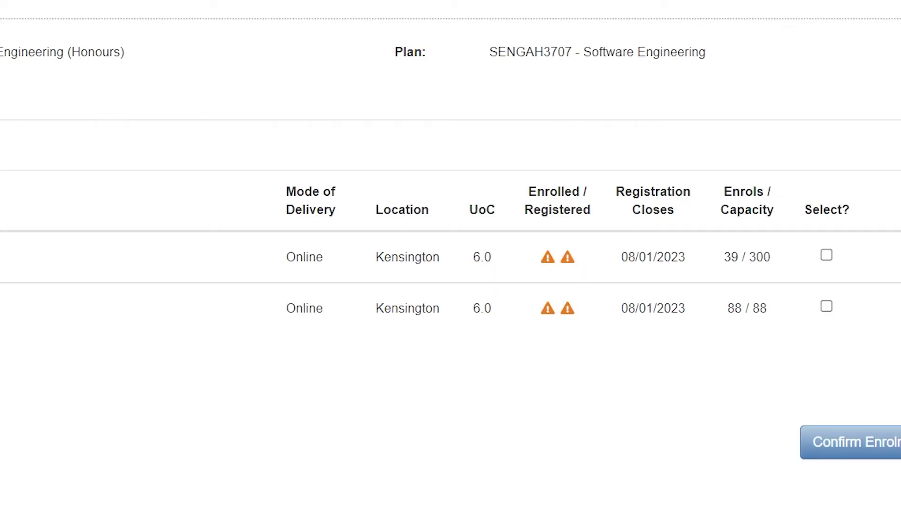
click(827, 256)
click(827, 306)
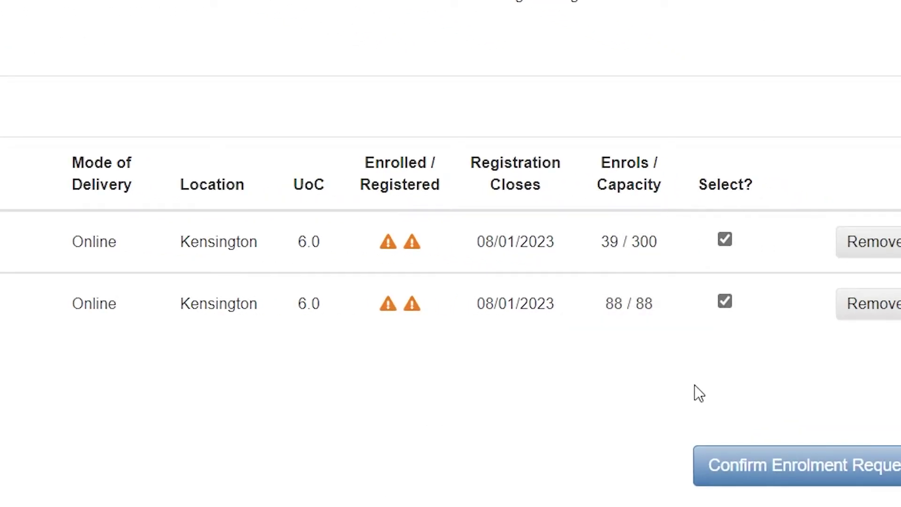
click(823, 467)
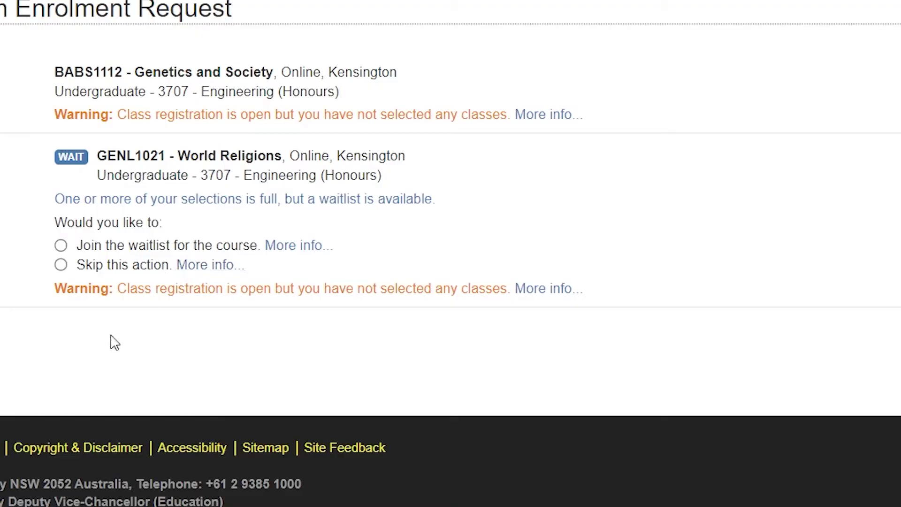
Read the additional information on skipping the action and on joining the waitlist for GENL1021
click(209, 264)
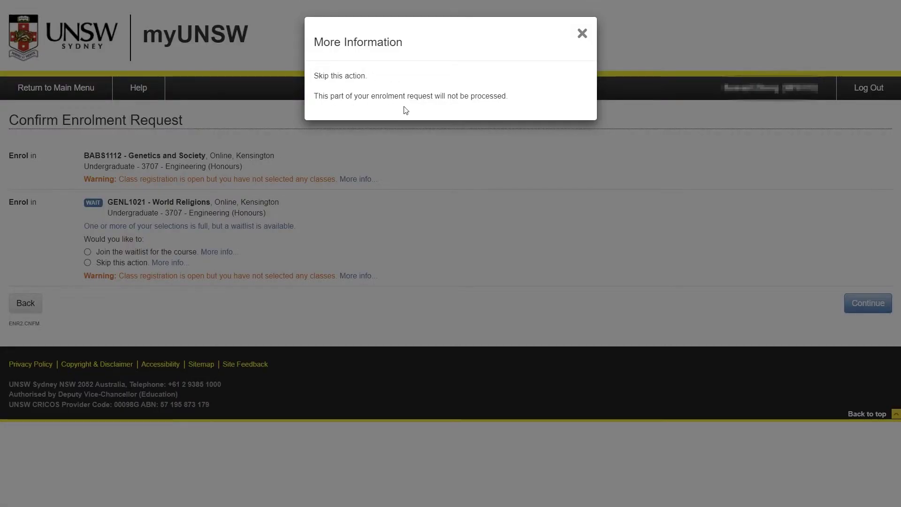
click(583, 37)
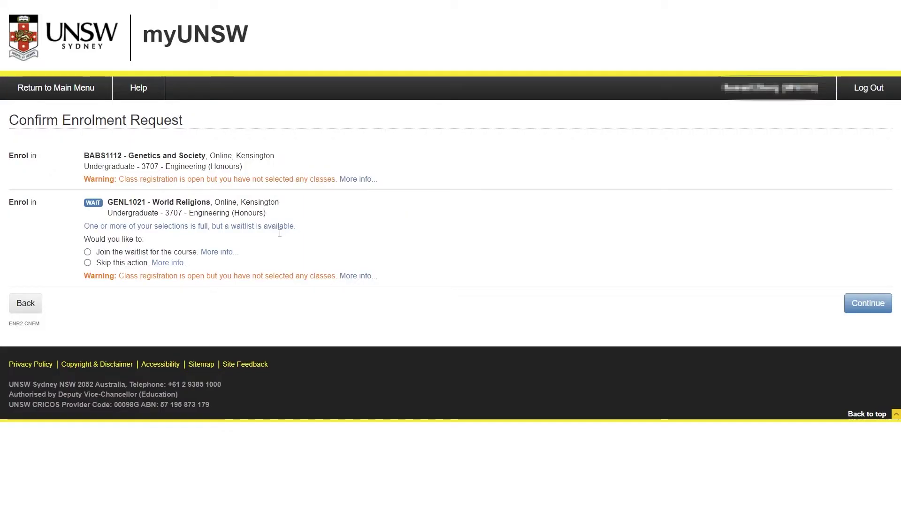
click(221, 251)
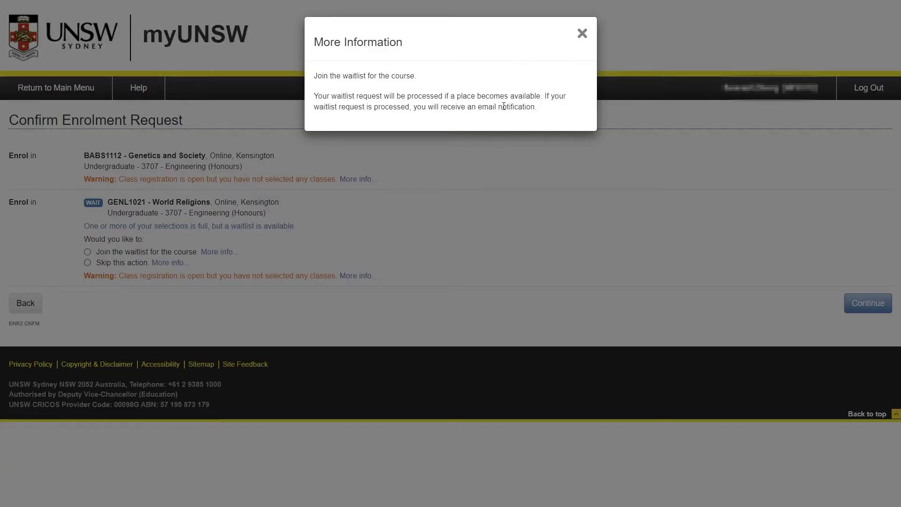
click(581, 40)
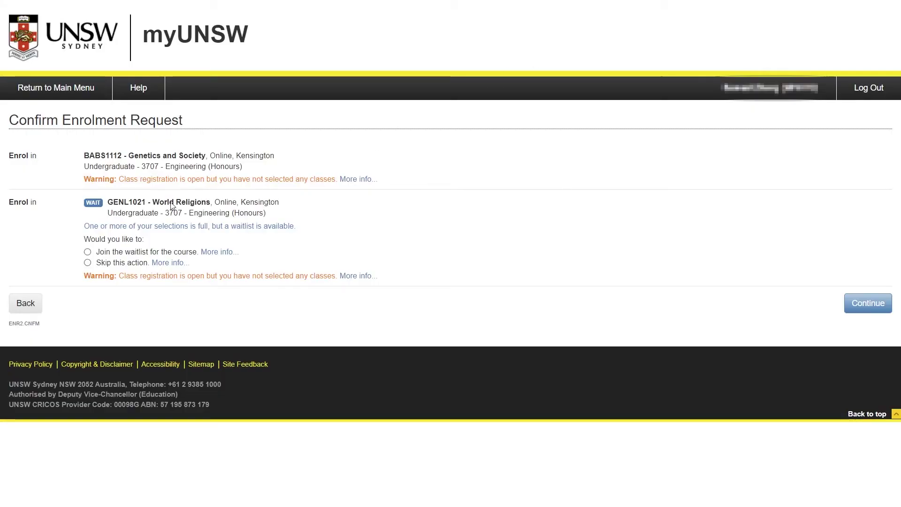
Submit the enrolment request with the waitlist option for GENL1021, and check the enrolment status back in the course list
click(87, 252)
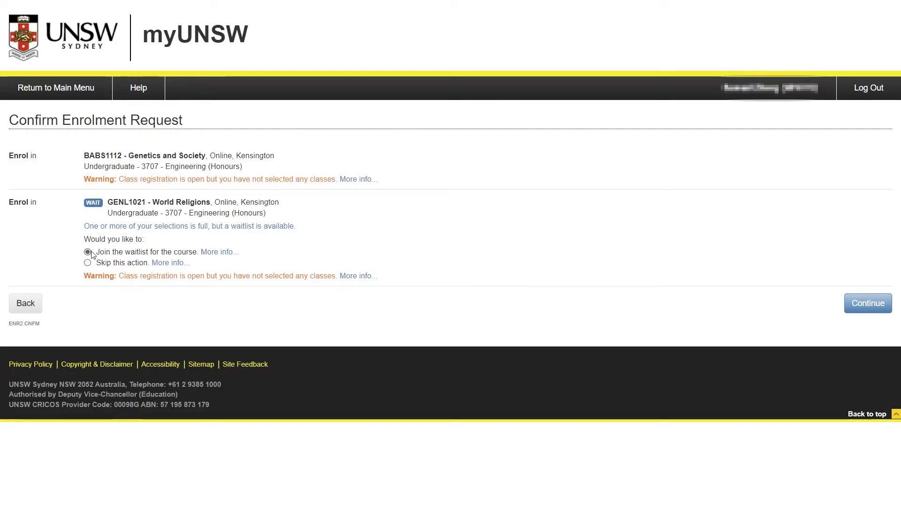
click(865, 309)
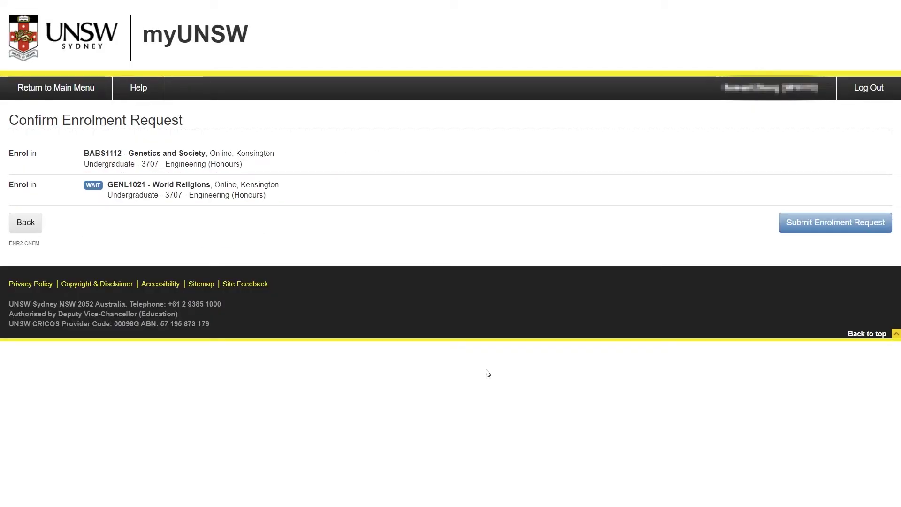
click(797, 225)
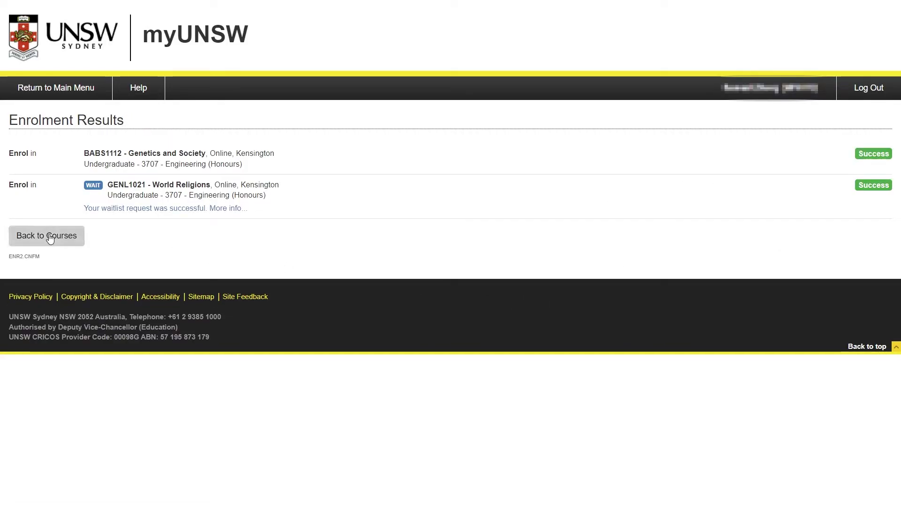
click(47, 236)
mouse_move(656, 273)
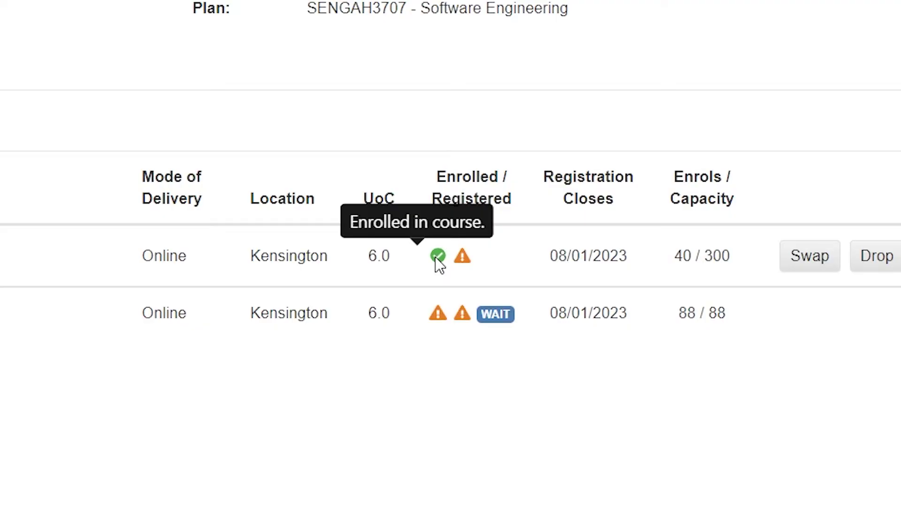
Try to enrol in BEIL6003 Cinematic Space by submitting the enrolment request, and read the additional information on its result
mouse_move(496, 319)
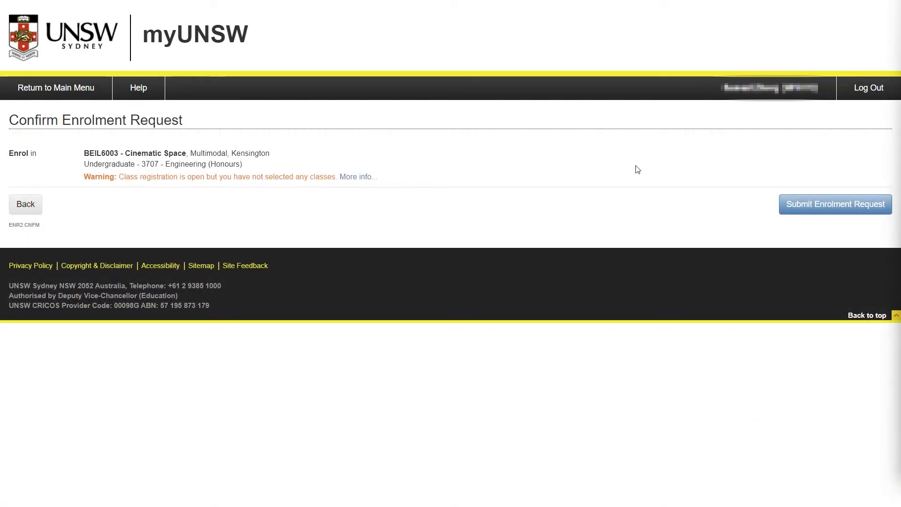
click(811, 203)
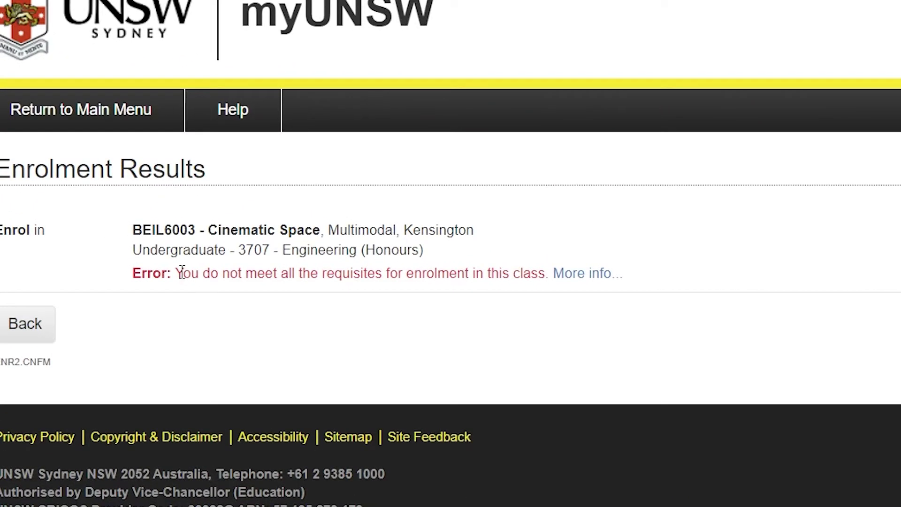
drag(110, 176, 229, 166)
drag(398, 254, 548, 276)
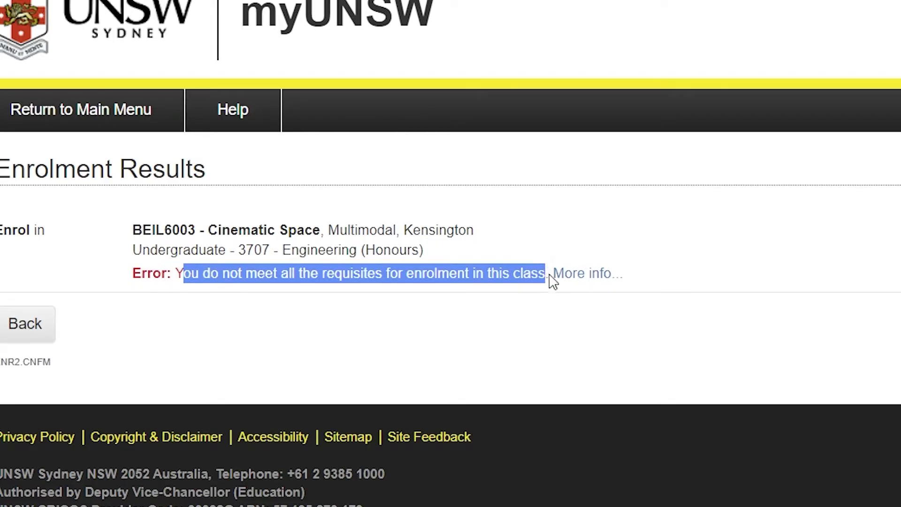
click(597, 315)
click(595, 273)
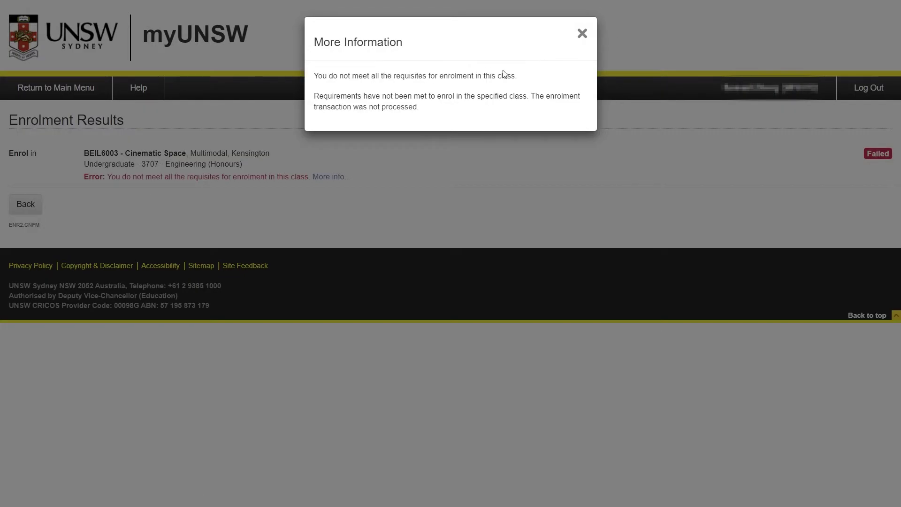
click(583, 34)
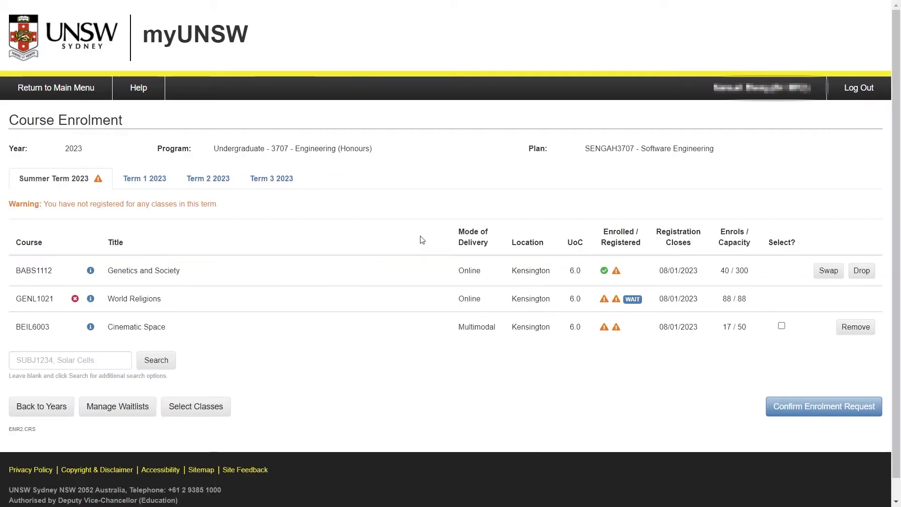
Open class selection for Summer Term 2023 and choose tutorial 1991 with its linked lectures for BEES6601
mouse_move(593, 273)
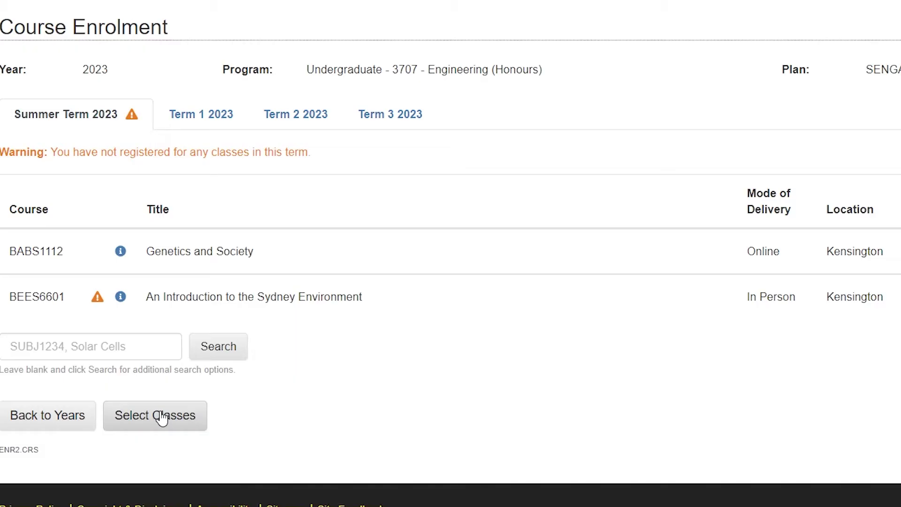
click(162, 418)
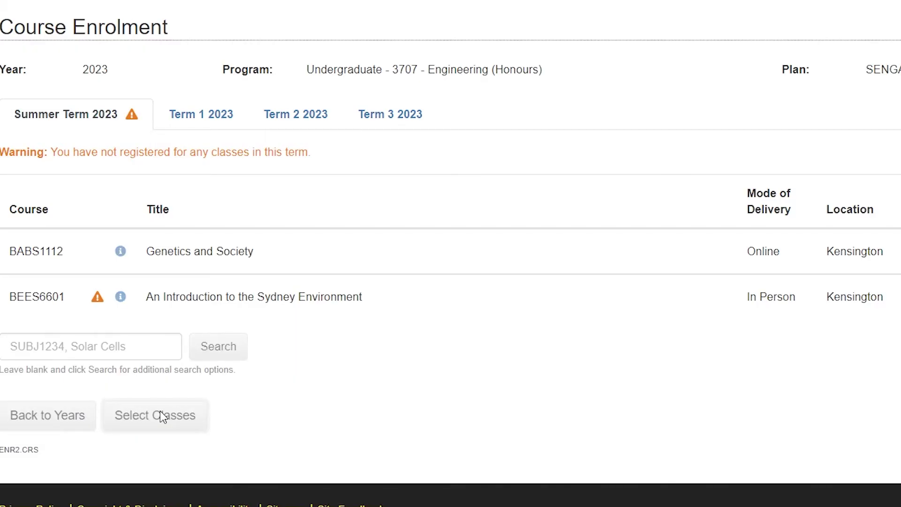
scroll(197, 324, down, 2)
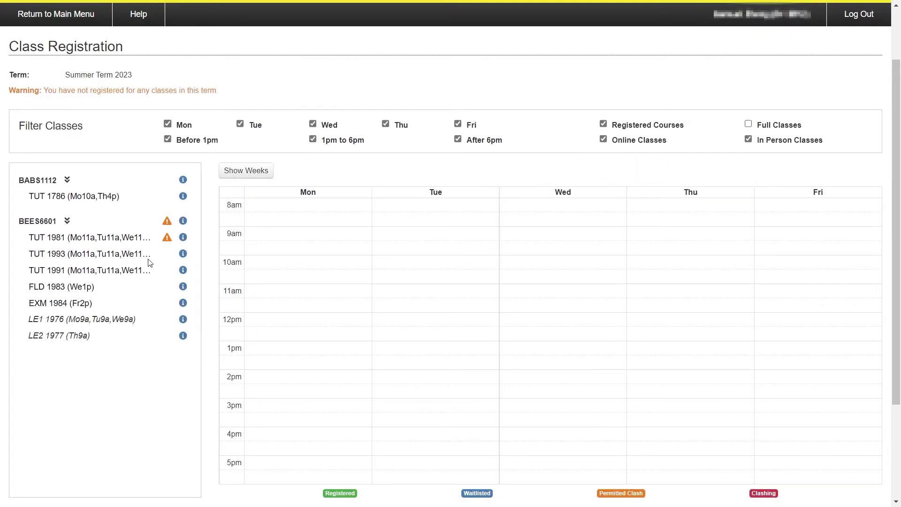
scroll(253, 285, down, 2)
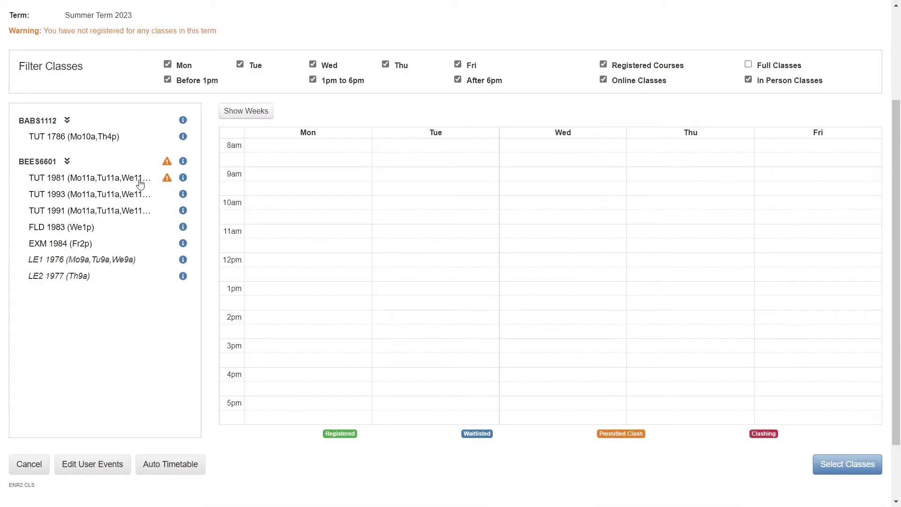
click(87, 183)
click(91, 196)
click(94, 210)
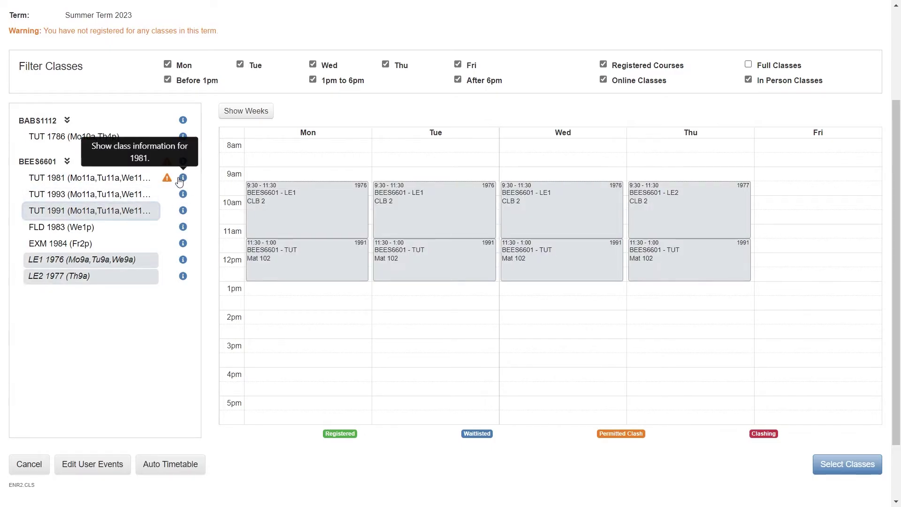
Examine the class information of BEES6601 tutorial 1981, including enrolments, capacity and meeting times, and return to class registration
click(183, 179)
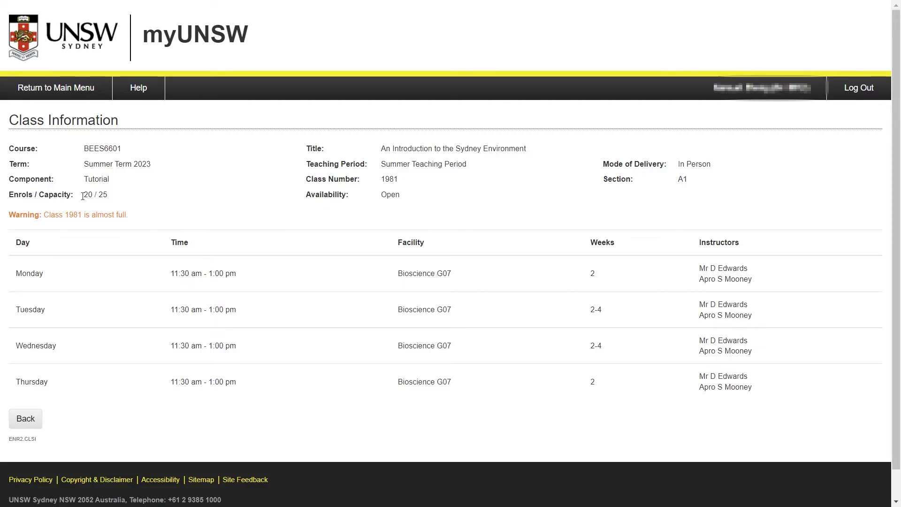
drag(202, 273, 316, 322)
drag(310, 164, 326, 165)
click(363, 166)
click(27, 419)
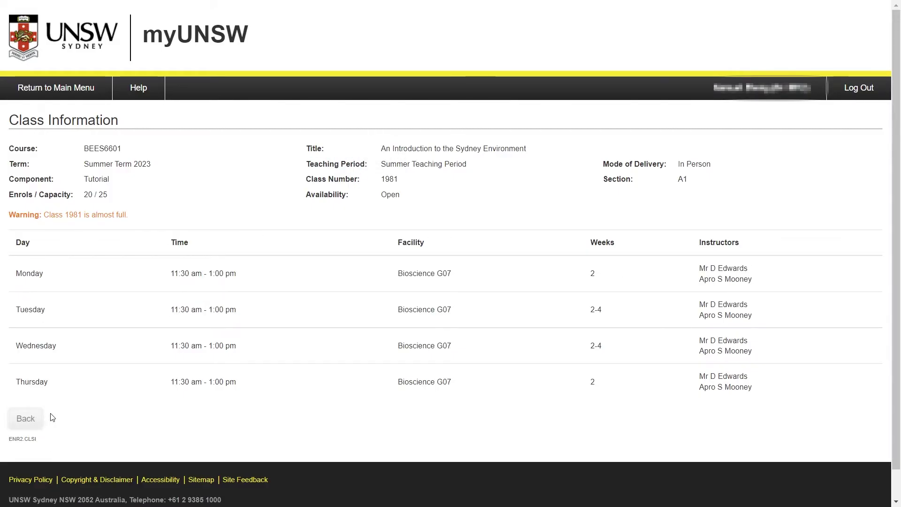
Try out the Monday, Tuesday and Before 1pm class filters, and restore them all
scroll(355, 365, down, 2)
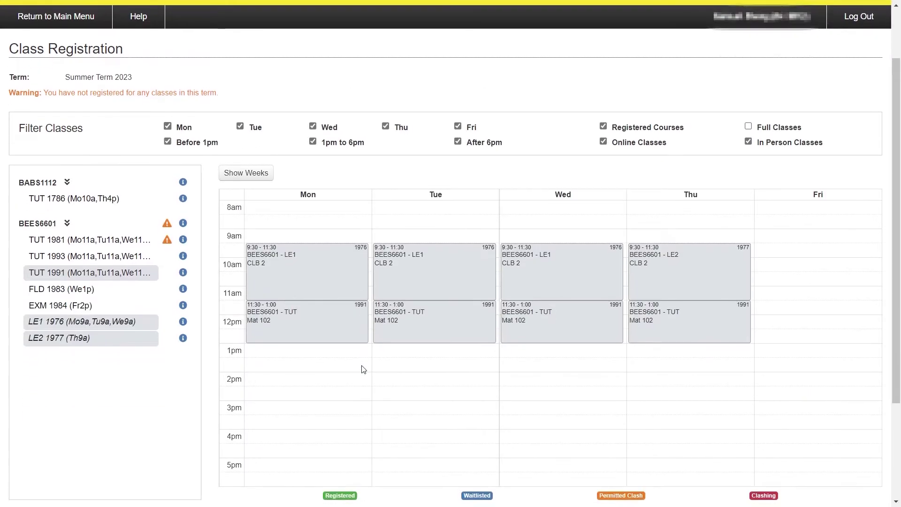
click(167, 122)
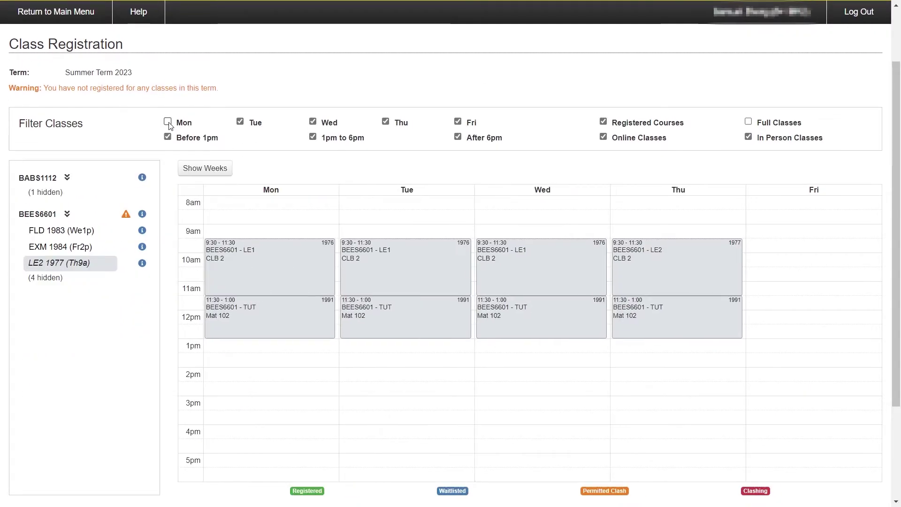
click(241, 122)
click(240, 122)
click(167, 122)
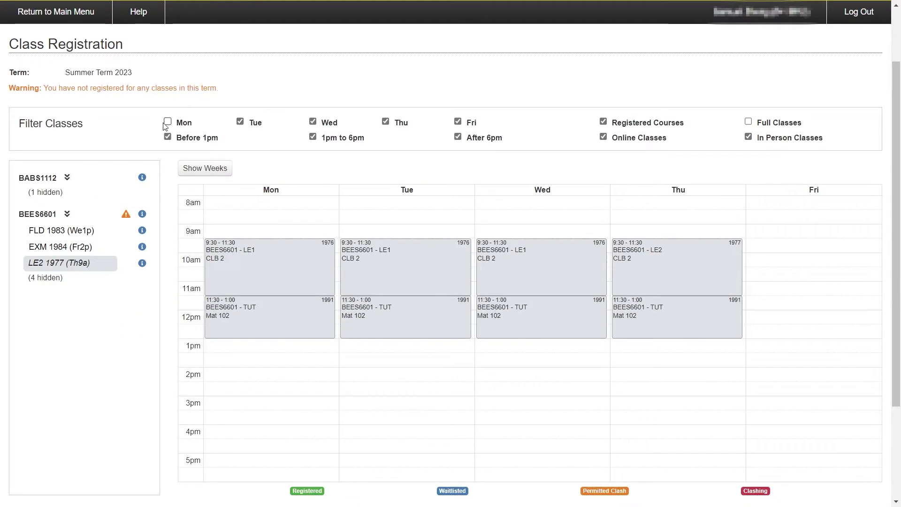
click(167, 137)
click(167, 138)
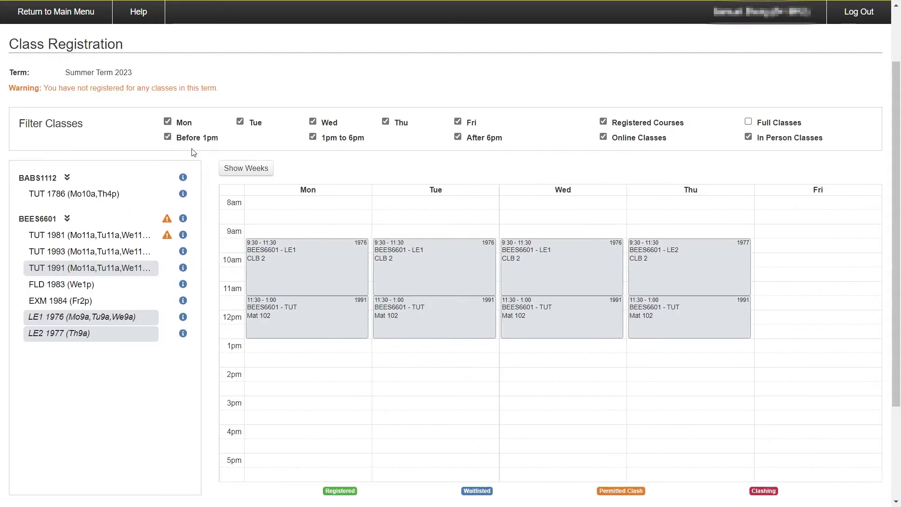
scroll(280, 187, down, 2)
scroll(280, 194, up, 2)
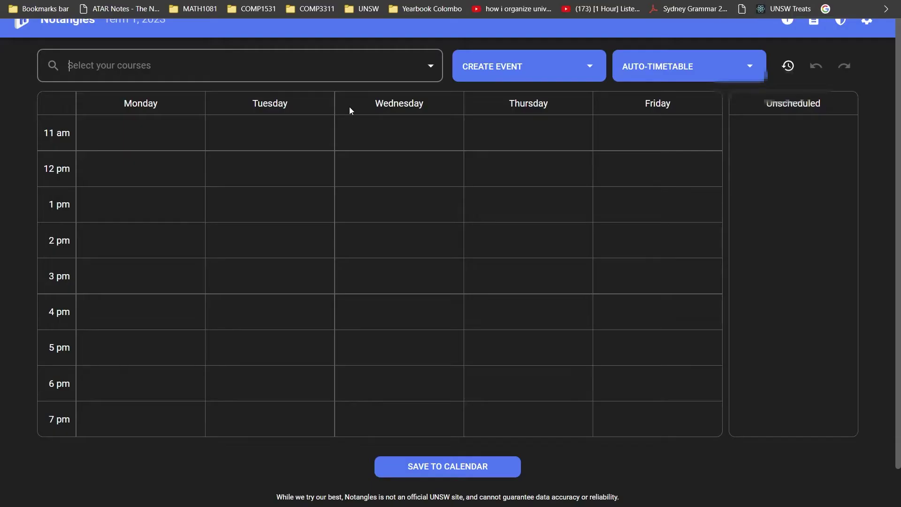
Switch to Notangles and add COMP2521, COMP3311 and COMP1531 to the Term 1, 2023 timetable
click(122, 66)
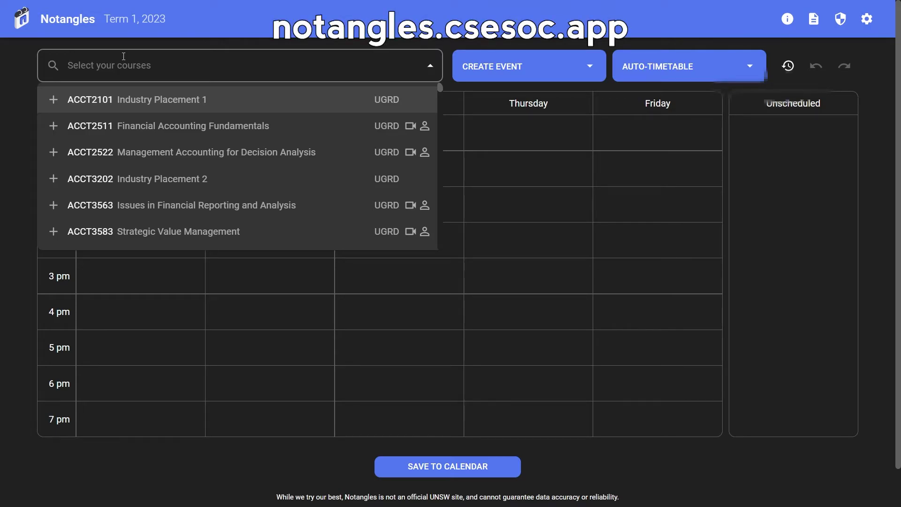
text(comp2521)
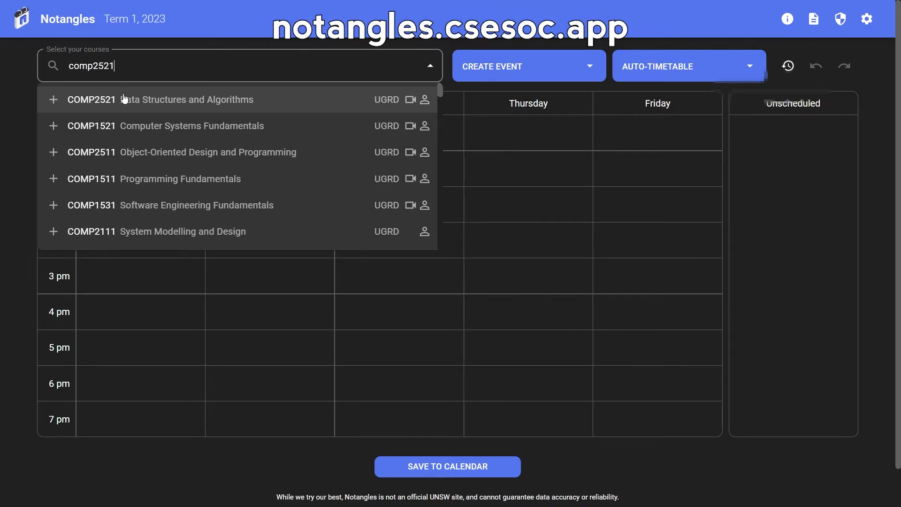
click(125, 99)
text(comp3311)
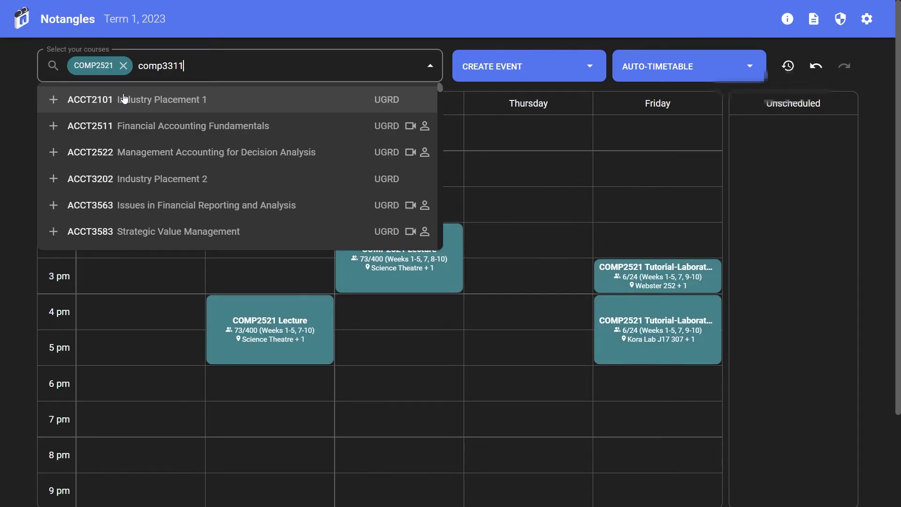
click(134, 100)
text(comp1531)
click(177, 100)
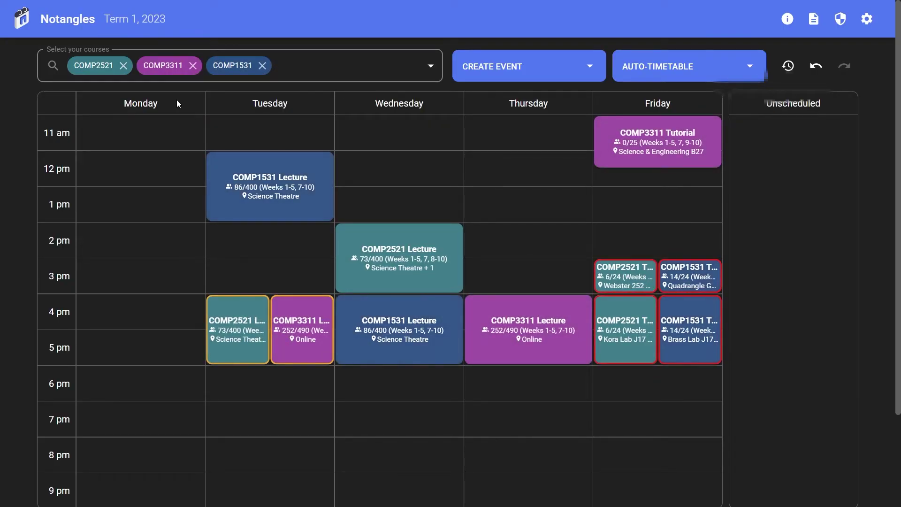
Move the COMP2521 tutorial-laboratory to Wednesday 19:00, and compare its Quadrangle G031 and Ainsworth 201 locations, keeping Ainsworth 201
drag(621, 299, 381, 443)
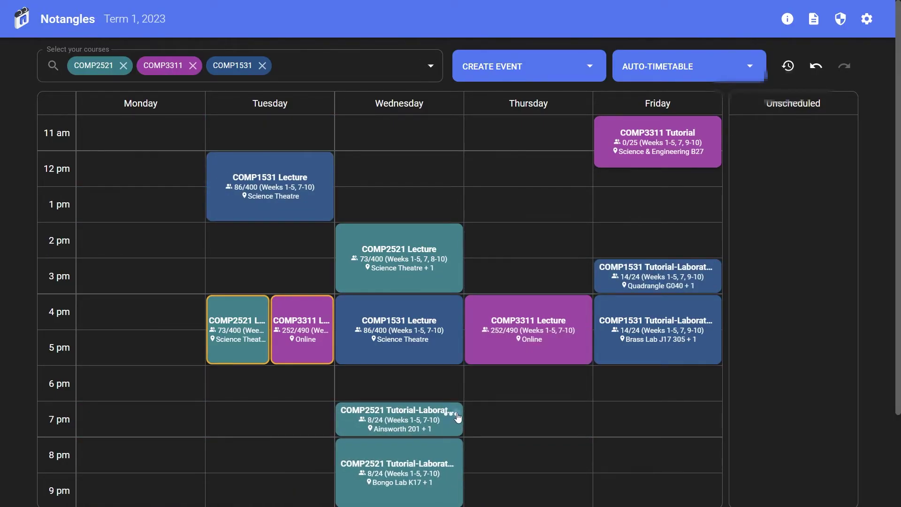
click(458, 417)
click(425, 282)
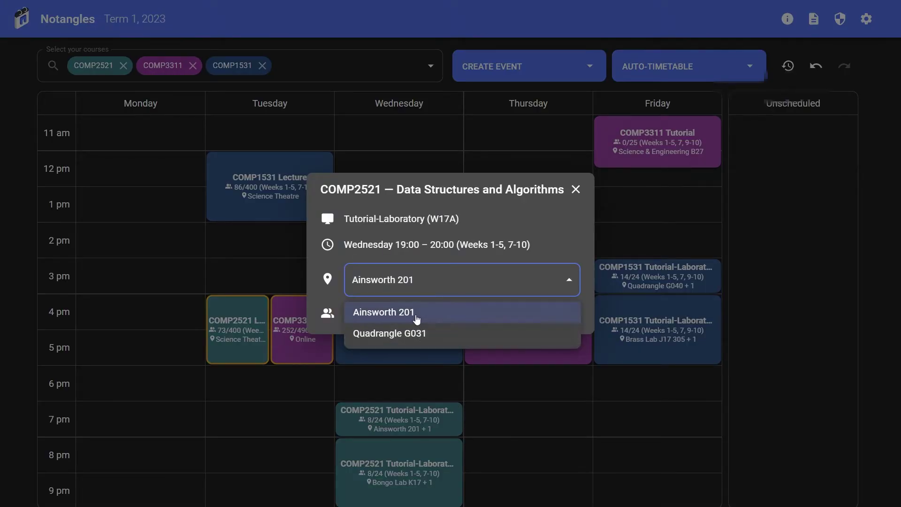
click(420, 335)
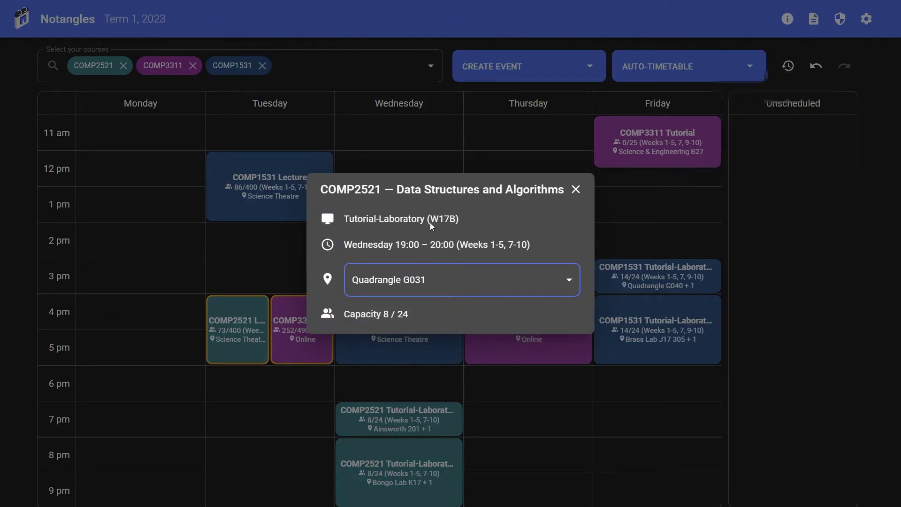
click(419, 295)
click(417, 312)
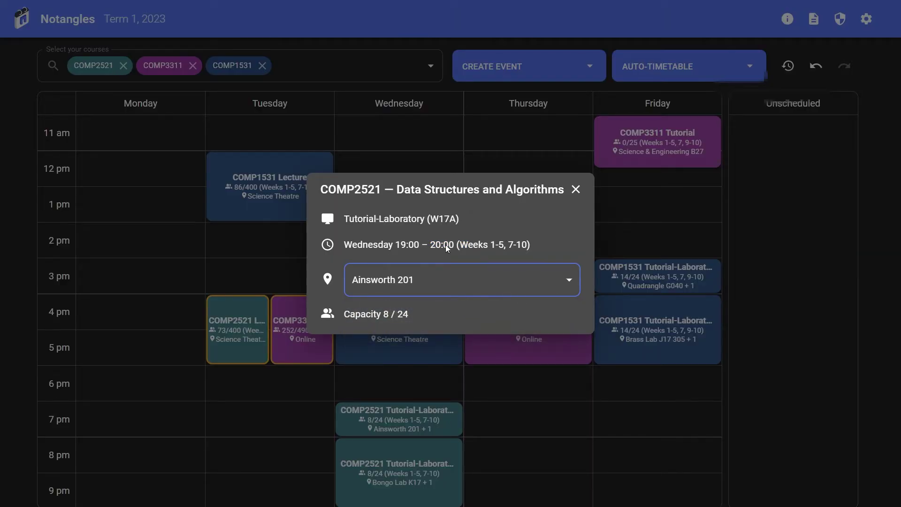
click(576, 188)
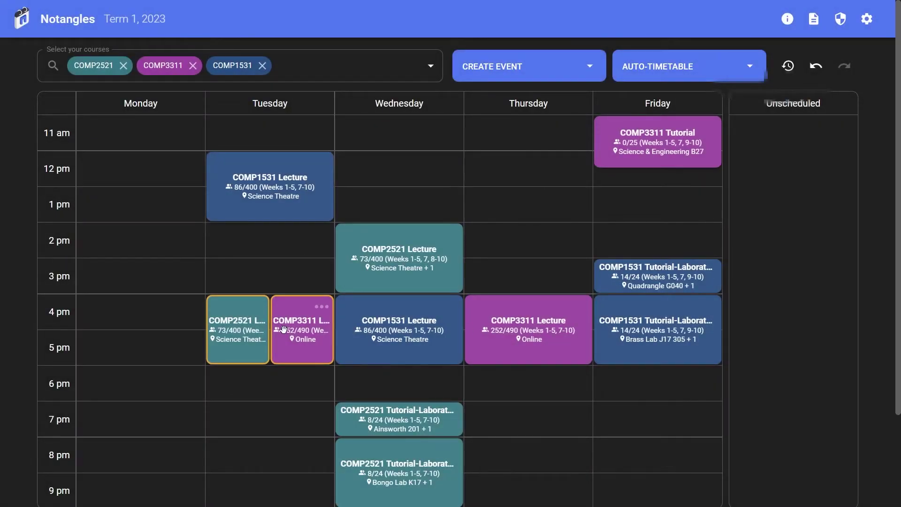
Auto-generate the timetable with only Wednesday, Thursday and Friday allowed, and read the data accuracy disclaimer below it
click(666, 69)
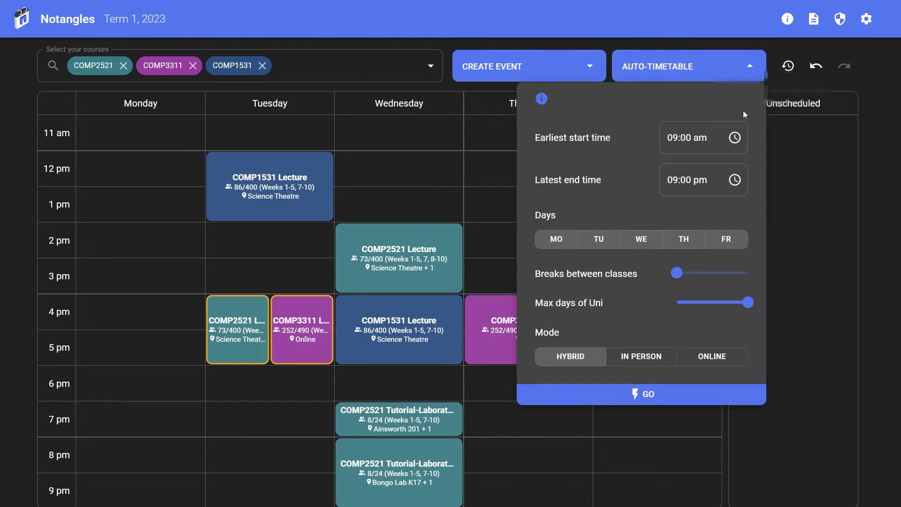
click(647, 241)
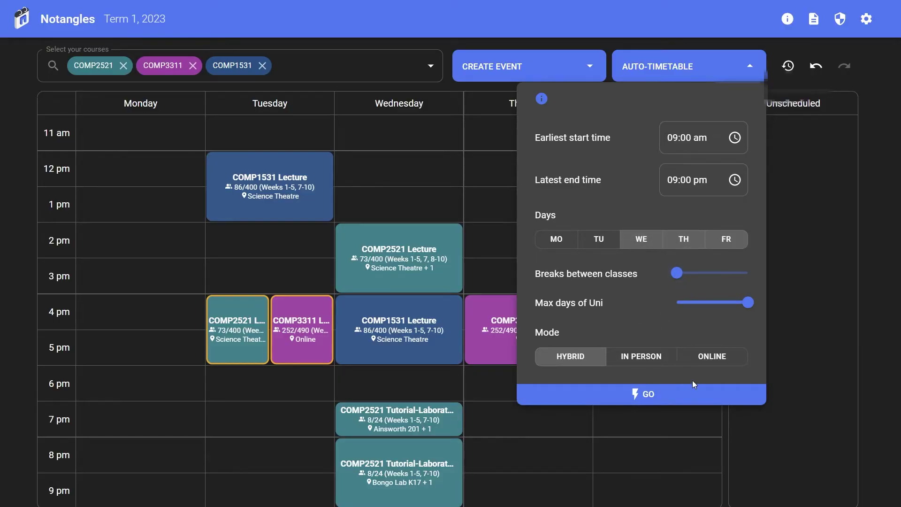
click(643, 393)
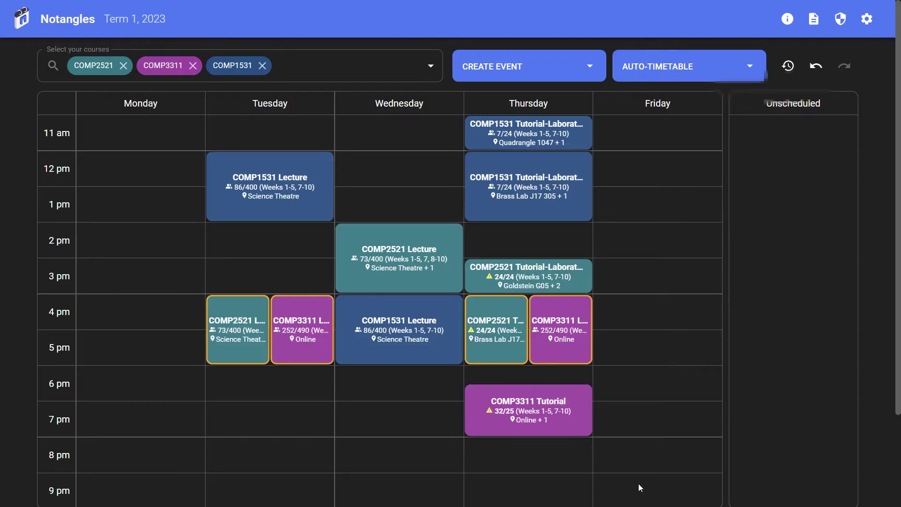
scroll(625, 481, down, 3)
drag(275, 458, 728, 432)
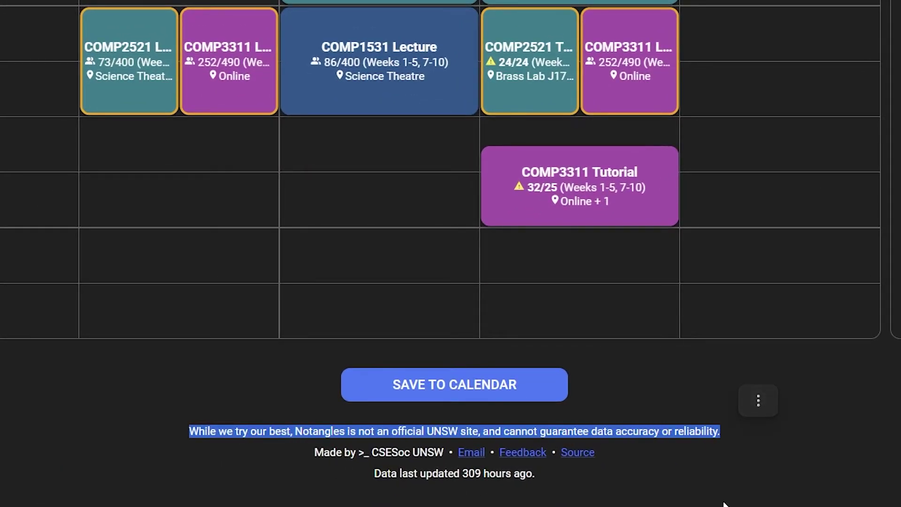
click(780, 445)
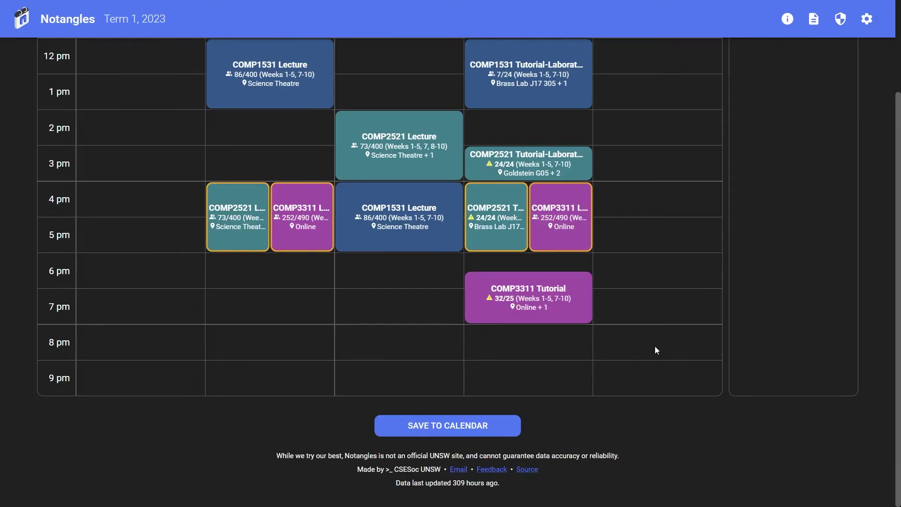
scroll(779, 268, up, 3)
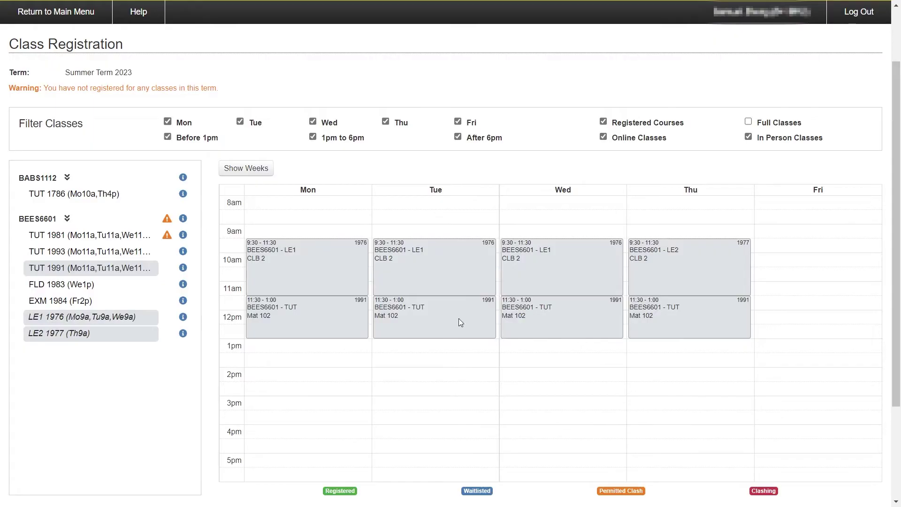
Back in myUNSW, add field studies 1983 and exam 1984 to the BEES6601 selection, and submit it to review the course's classes
click(83, 292)
click(61, 301)
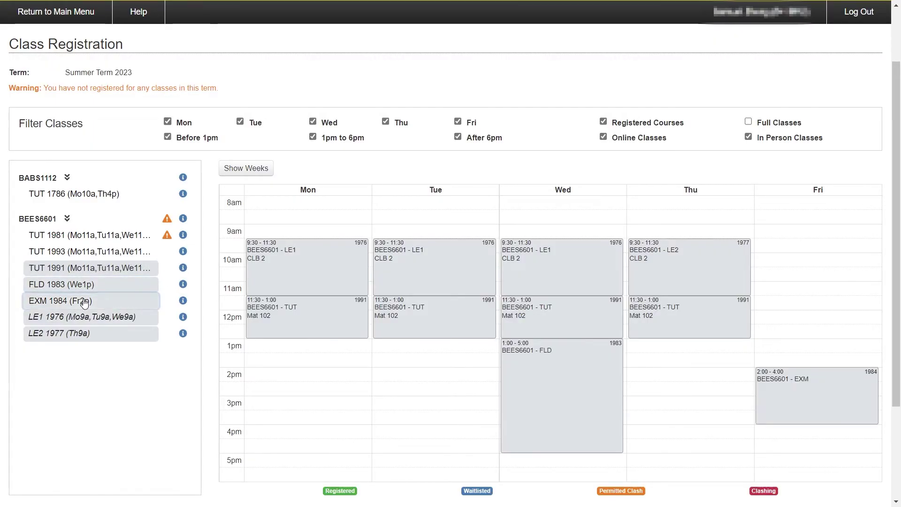
scroll(61, 301, down, 2)
click(839, 452)
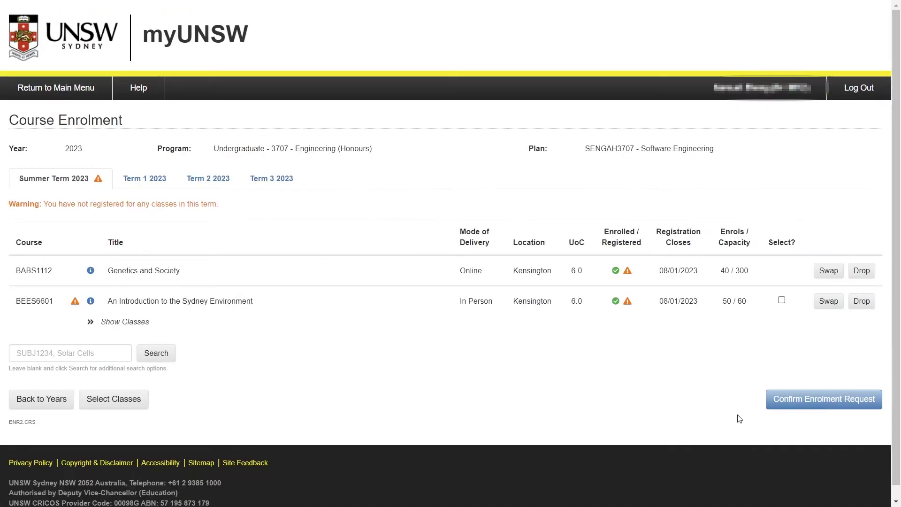
click(91, 323)
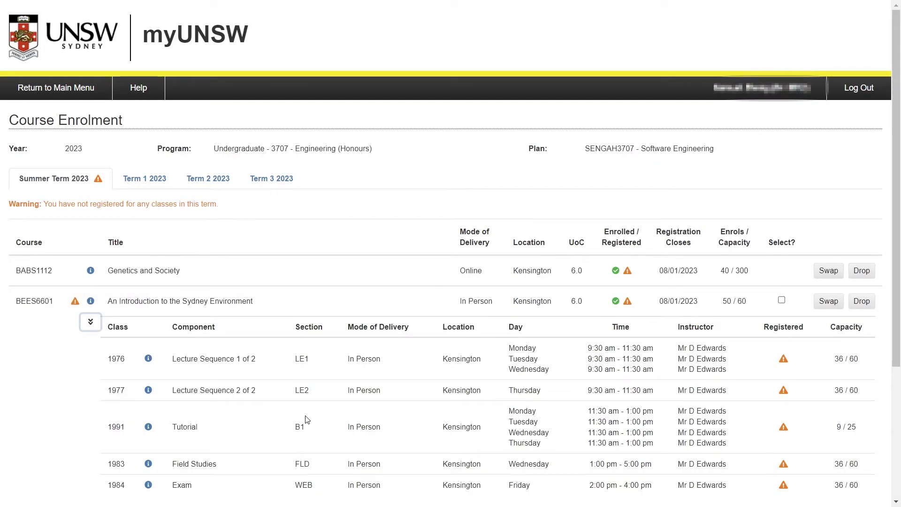
Select BEES6601, confirm and submit its enrolment request, and return to the course list to check its registration status
scroll(182, 371, down, 2)
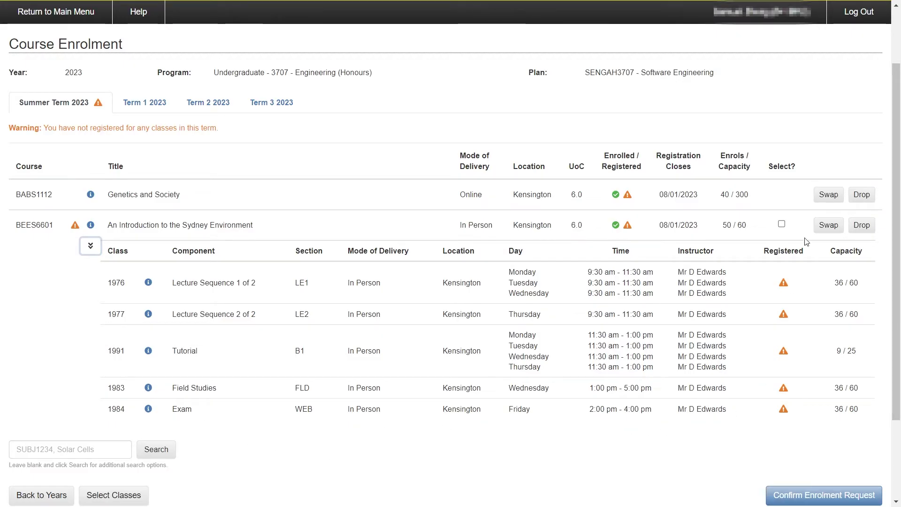
click(781, 224)
click(817, 498)
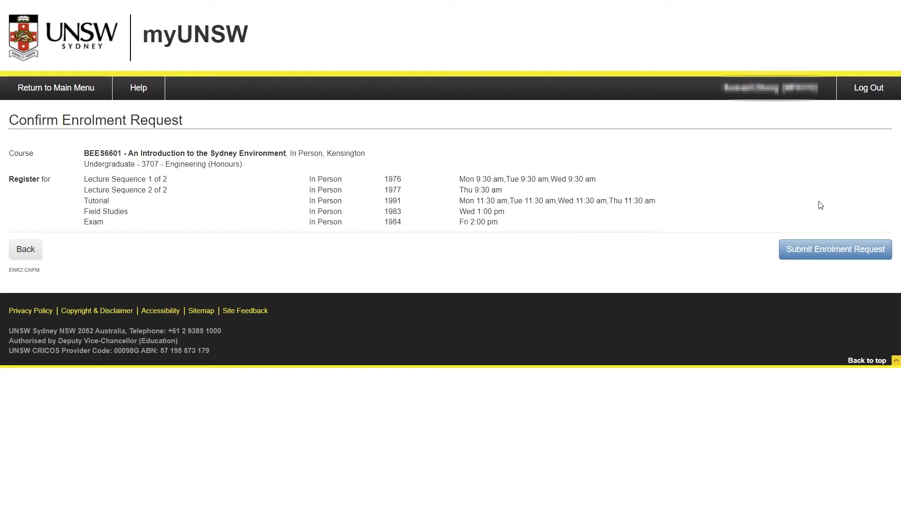
click(833, 249)
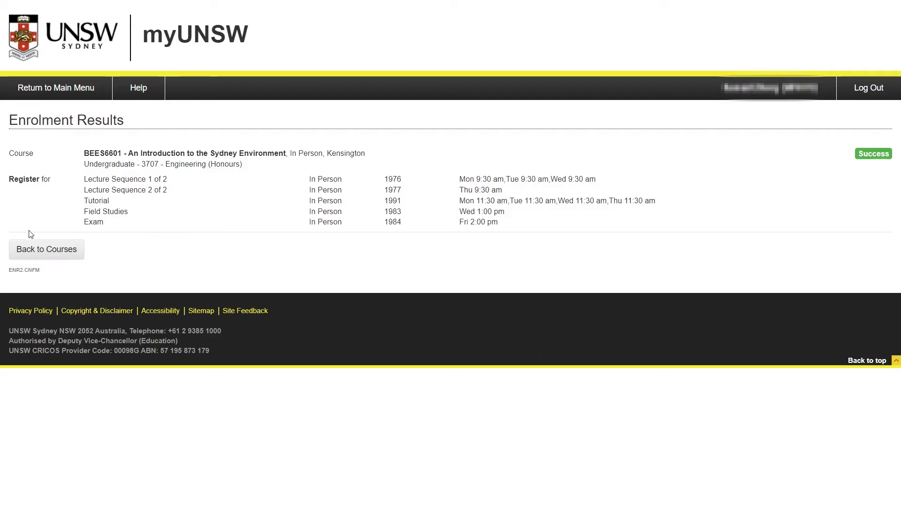
click(48, 249)
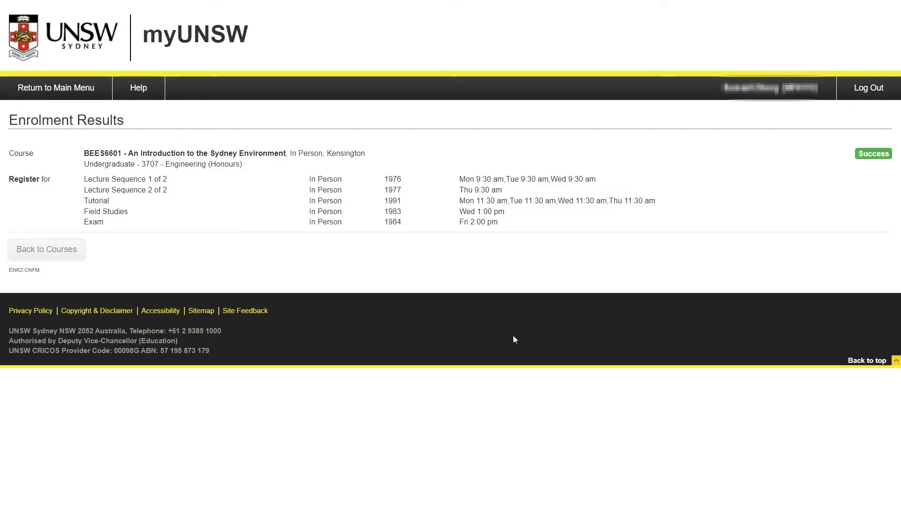
mouse_move(667, 253)
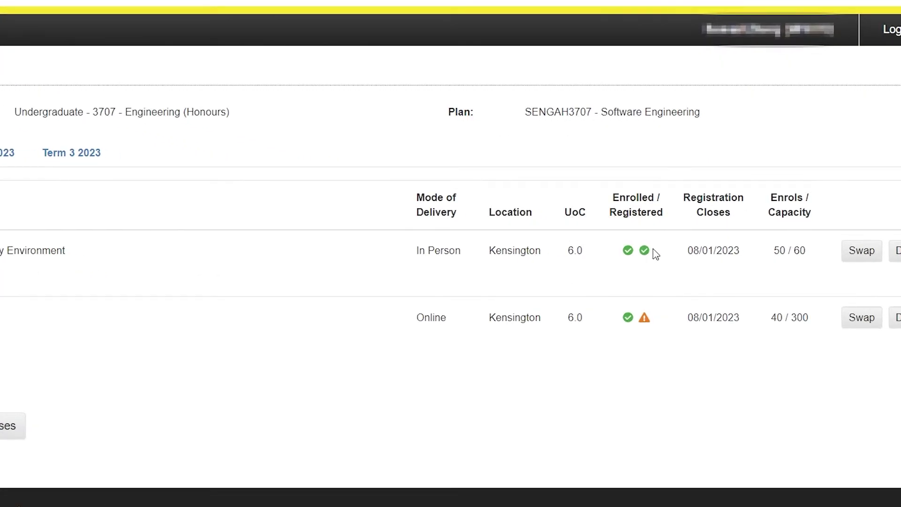
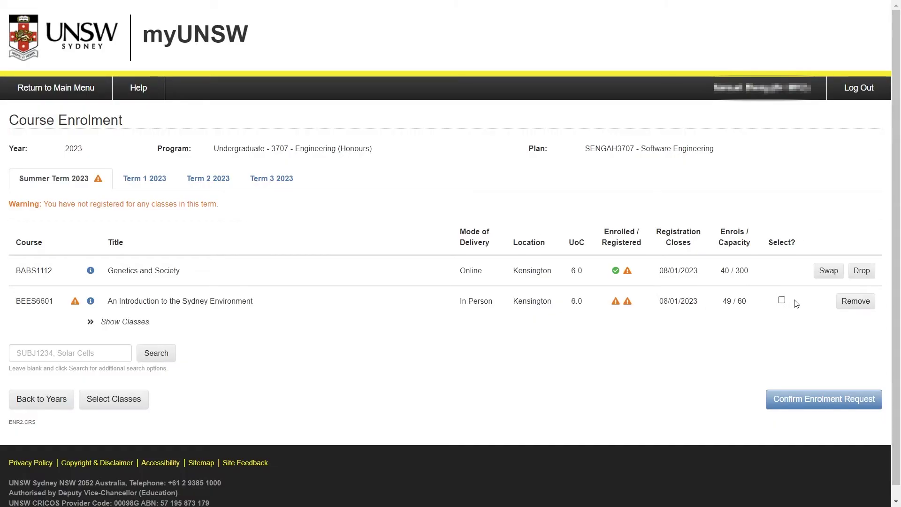
Try to confirm the BEES6601 enrolment request for Summer Term 2023 and read the error message
click(782, 300)
click(843, 407)
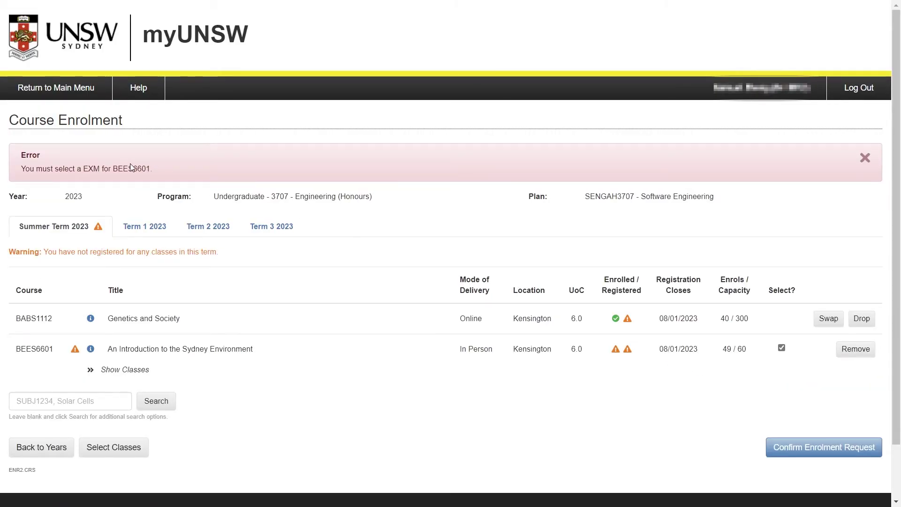
drag(153, 169, 19, 174)
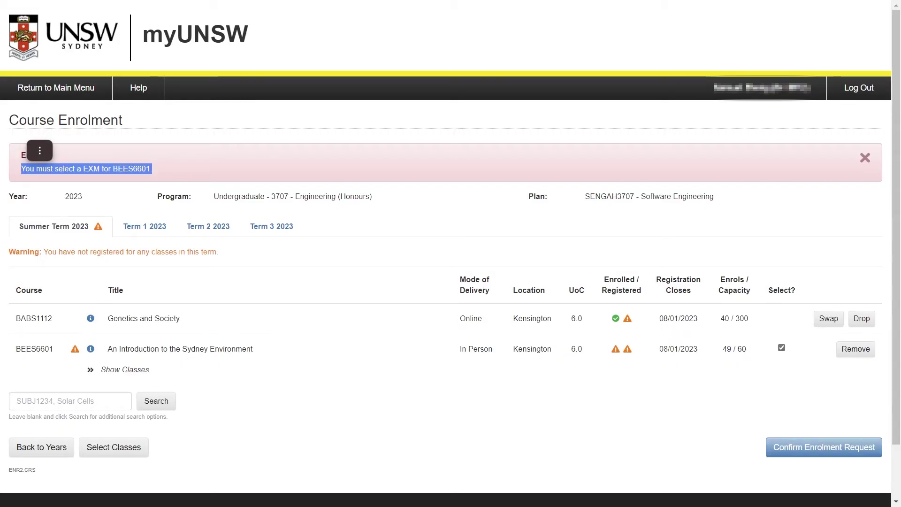
click(394, 438)
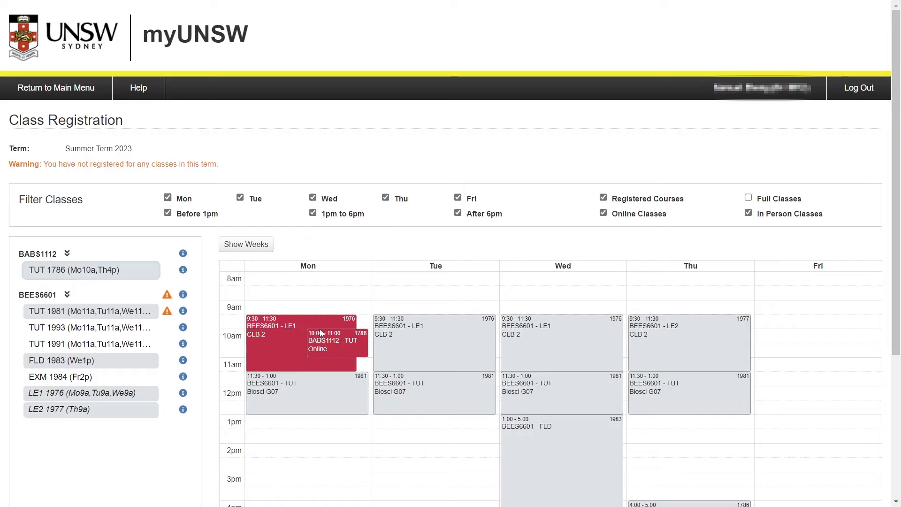
Review the Summer Term class clashes, and switch to Notangles to inspect the overlapping Thursday 4 pm COMP3311 and COMP2521 classes
scroll(367, 270, down, 3)
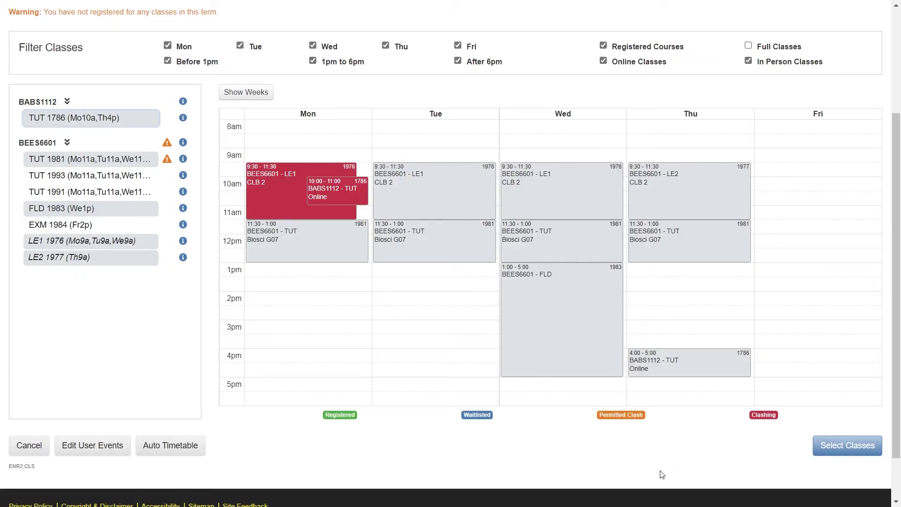
key(ctrl+Tab)
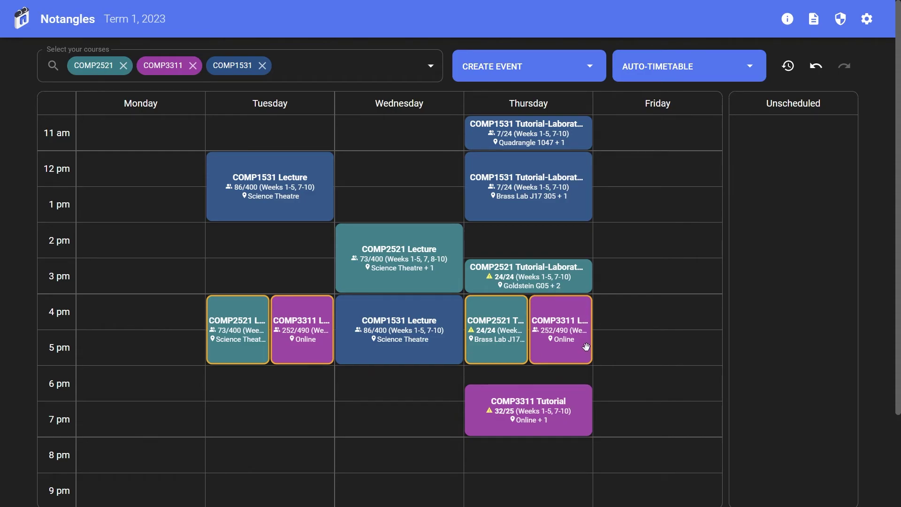
click(585, 307)
drag(415, 219, 450, 221)
click(557, 341)
click(518, 307)
drag(362, 220, 400, 246)
click(721, 277)
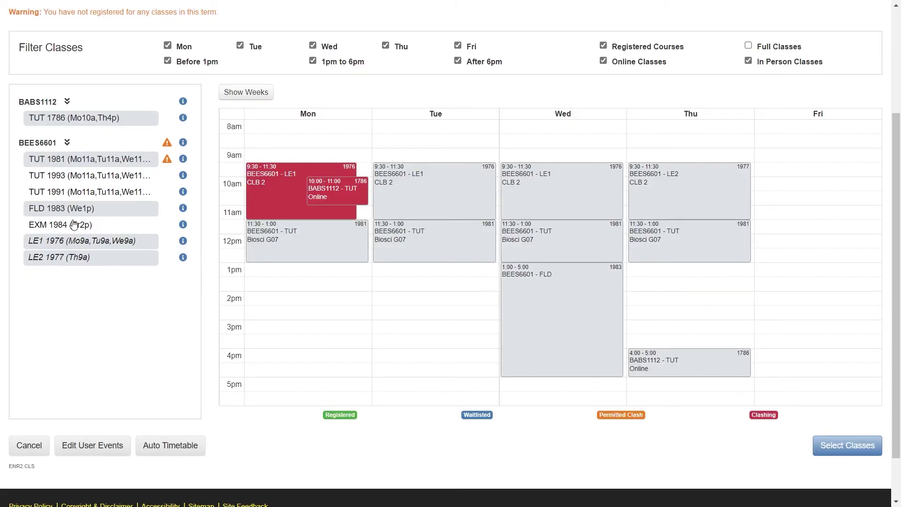
Back in myUNSW, add exam 1984 to the BEES6601 selection and check the class information for tutorial 1981
click(99, 226)
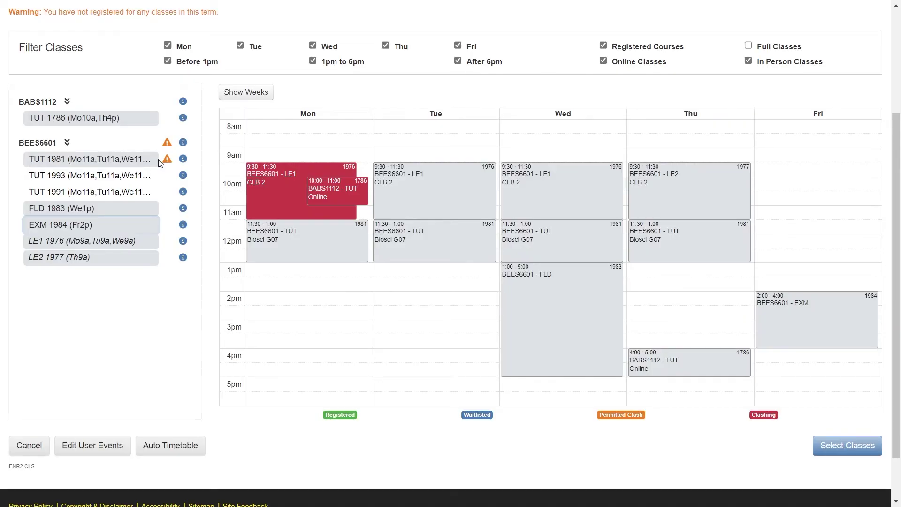
click(182, 159)
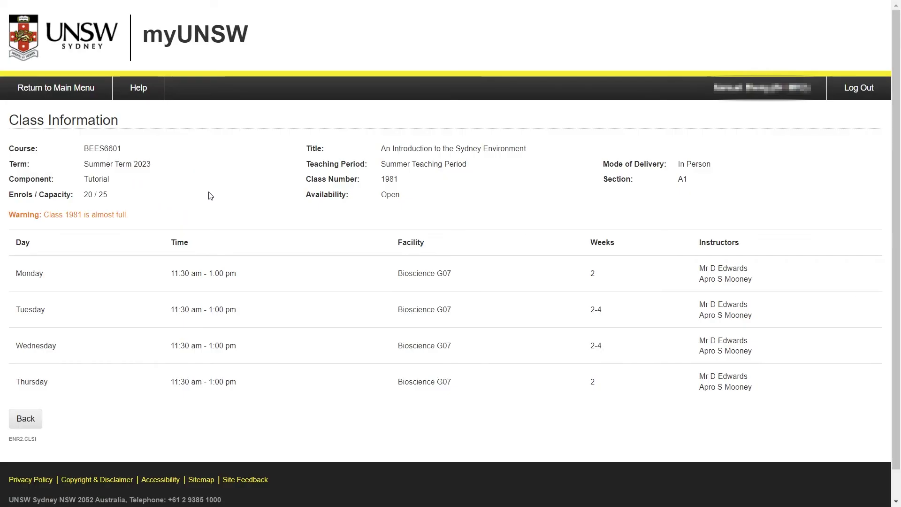
drag(398, 179, 384, 180)
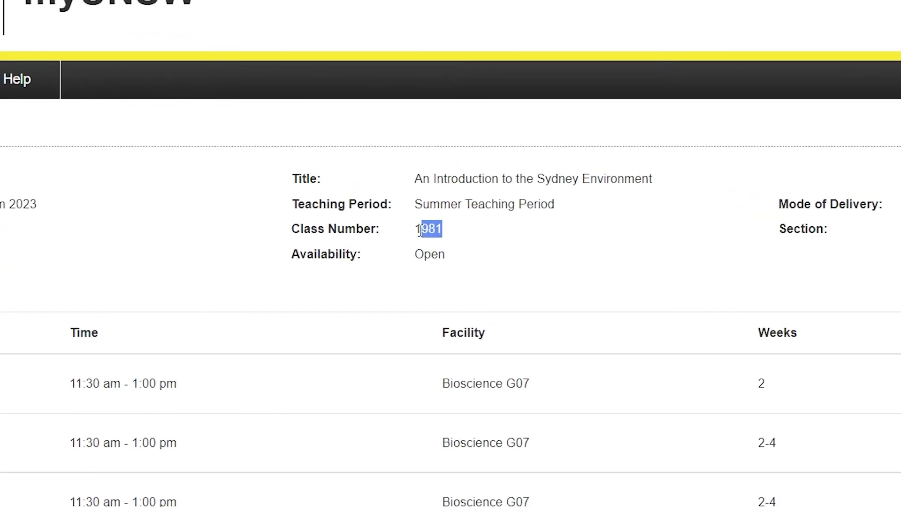
drag(420, 230, 416, 231)
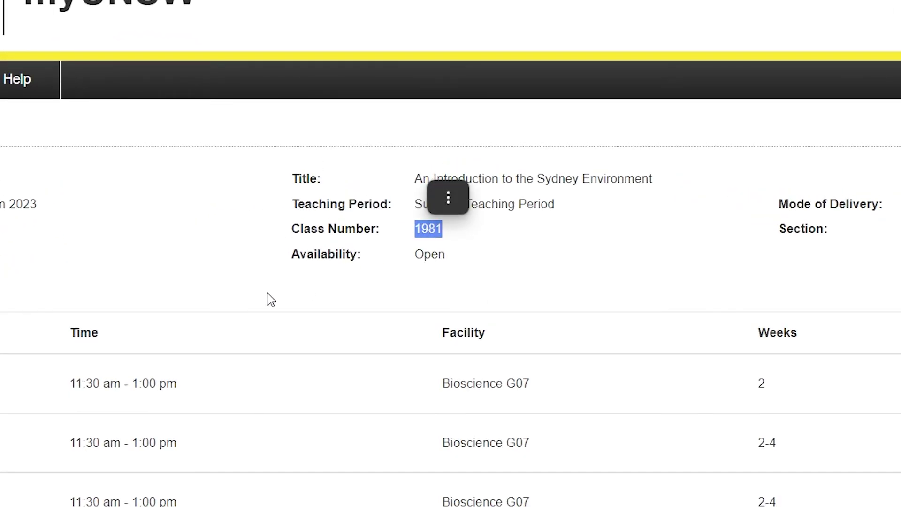
click(149, 263)
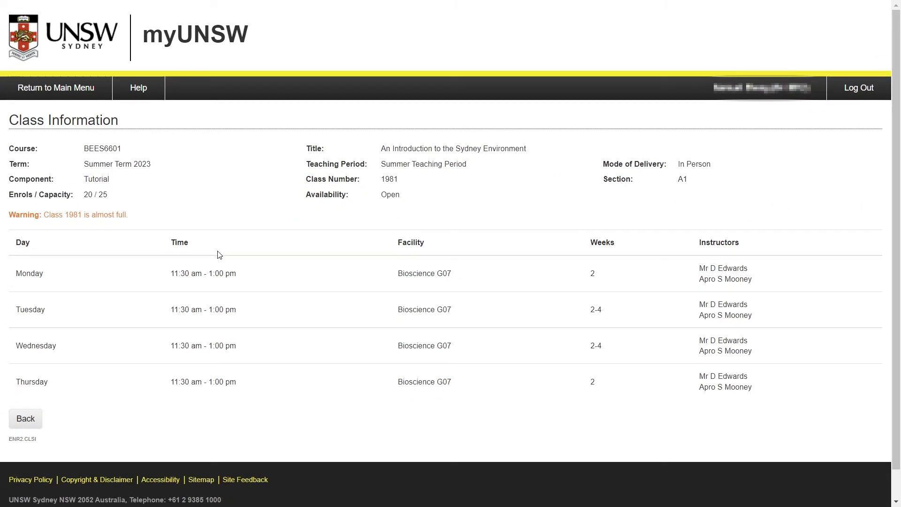
click(20, 425)
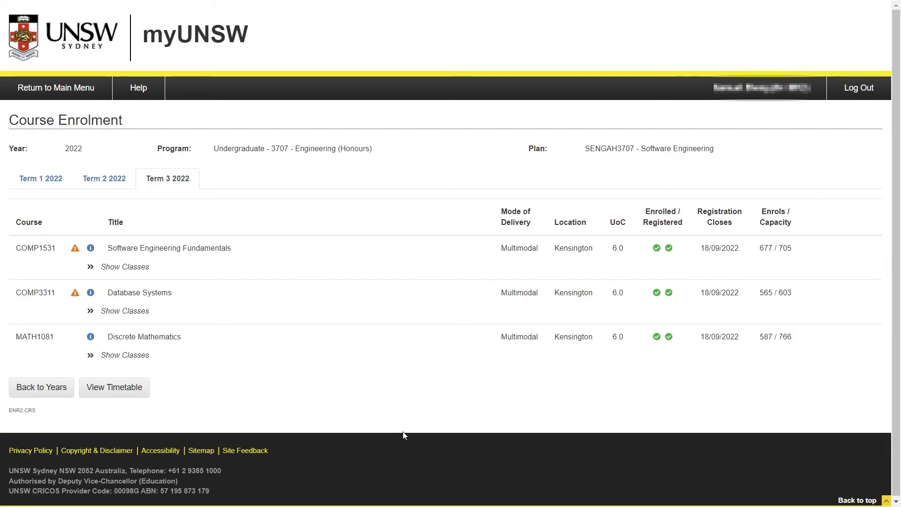
View the class timetable for Term 3 2022
click(126, 393)
scroll(127, 396, down, 2)
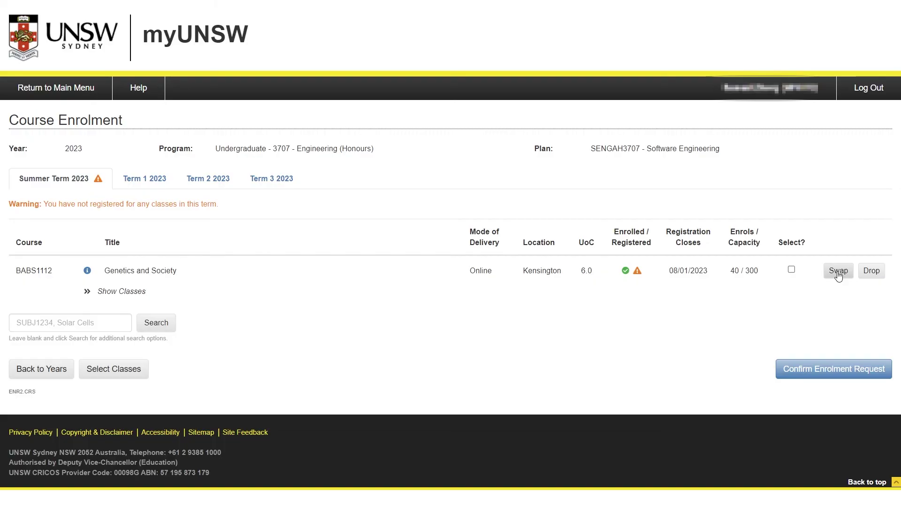
Drop BABS1112 from Summer Term 2023, submit the enrolment request, and go back to the courses
click(872, 271)
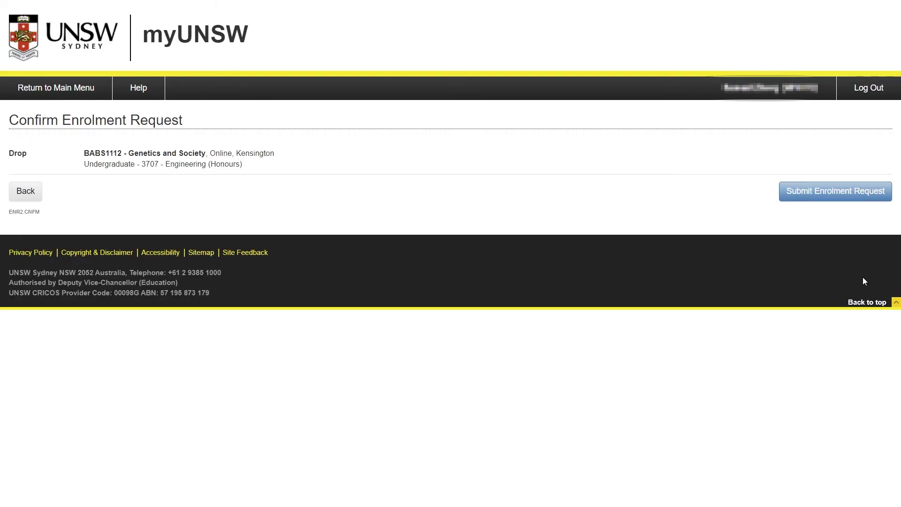
click(822, 199)
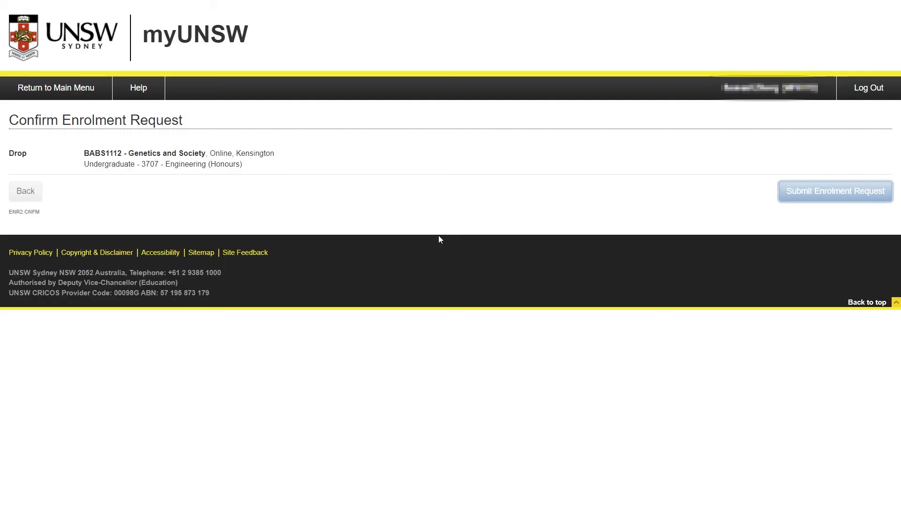
click(33, 192)
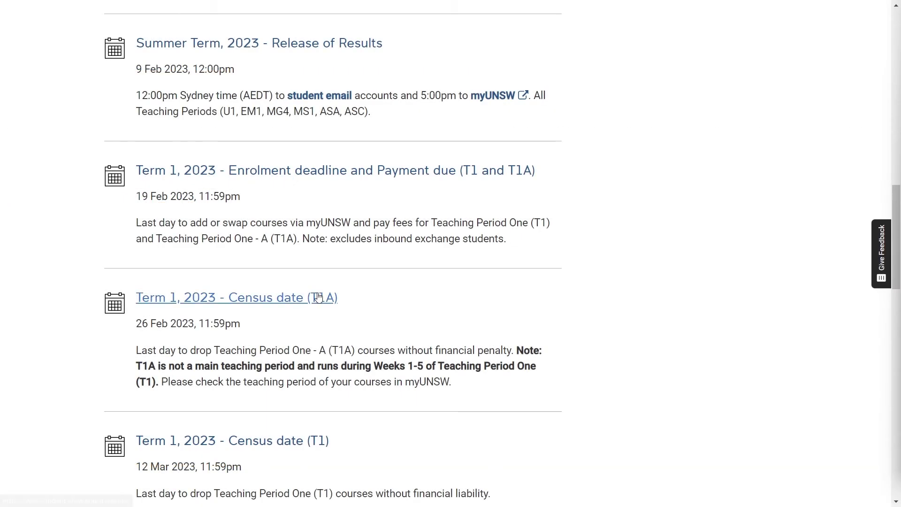
Read the Term 1, 2023 census date for T1A in the UNSW key dates
drag(373, 305, 249, 331)
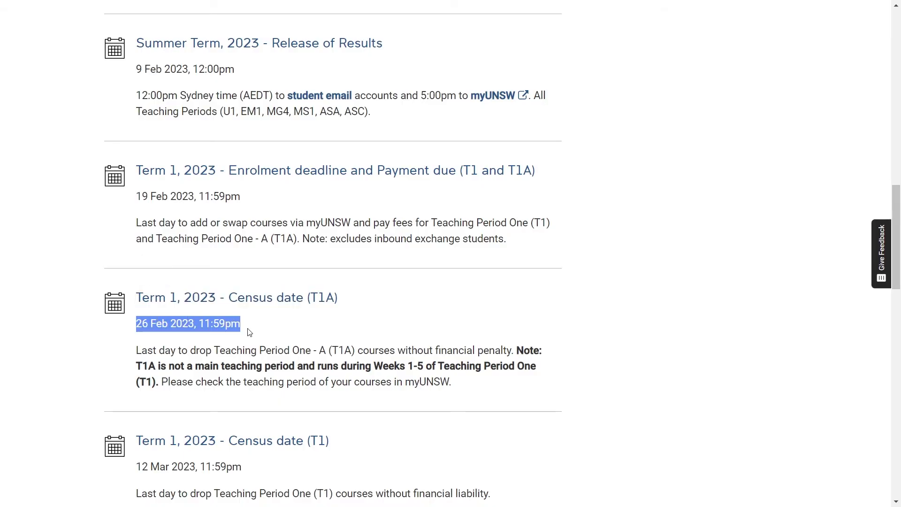
click(411, 335)
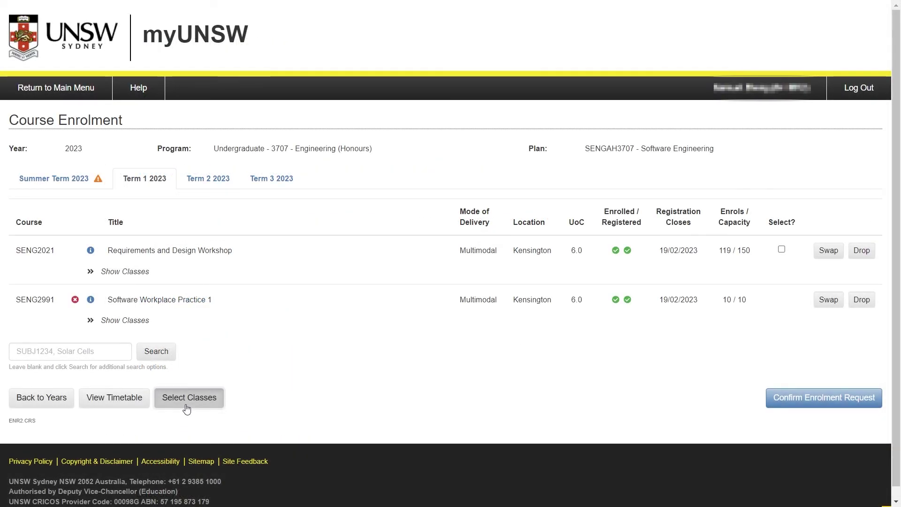
In myUNSW's Term 1 2023 class registration, change the SENG2021 OTH class to 7262 on Monday 6 pm and submit the selection
click(186, 408)
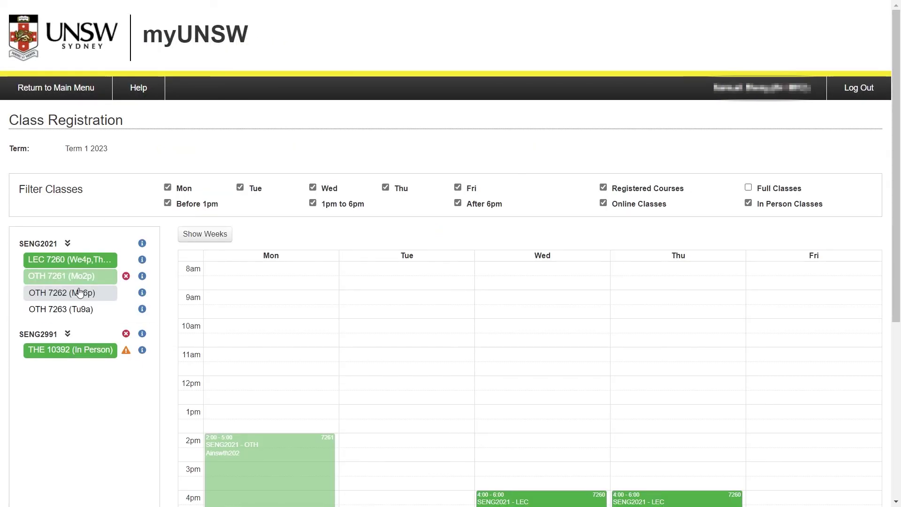
scroll(152, 296, down, 2)
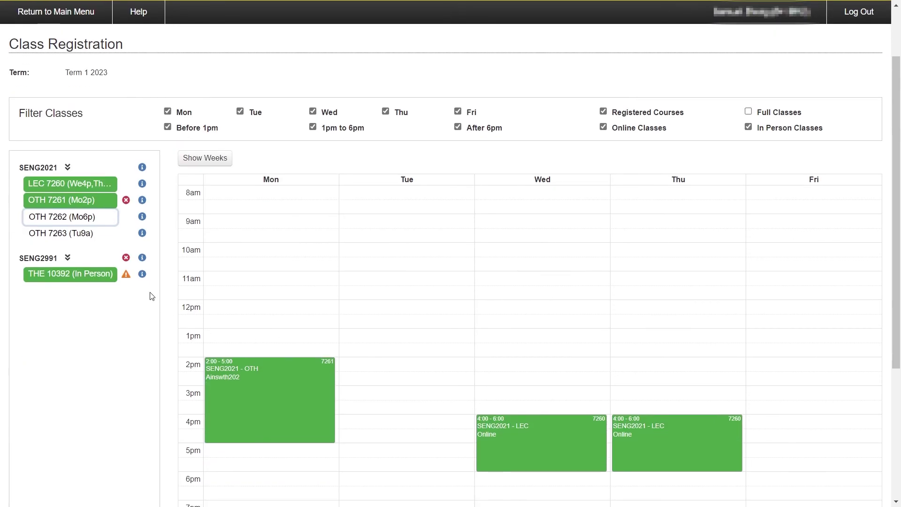
click(60, 219)
scroll(768, 449, down, 3)
click(848, 465)
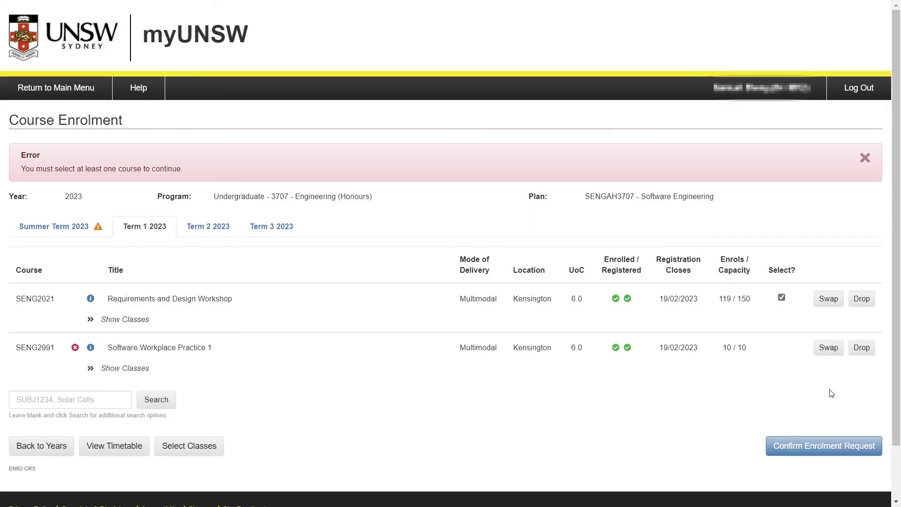
Request confirmation of the SENG2021 change and review the swap of class 7261 for 7262
click(845, 449)
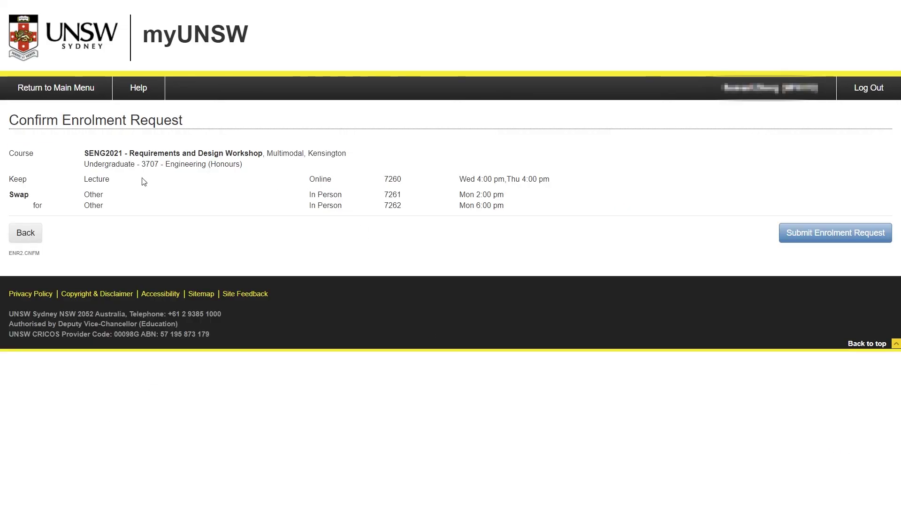
drag(14, 194, 113, 210)
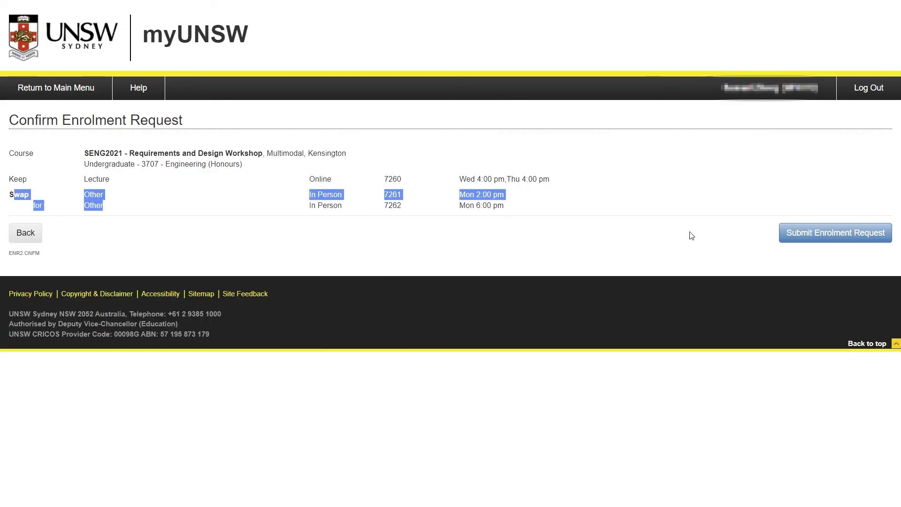
click(714, 236)
click(819, 235)
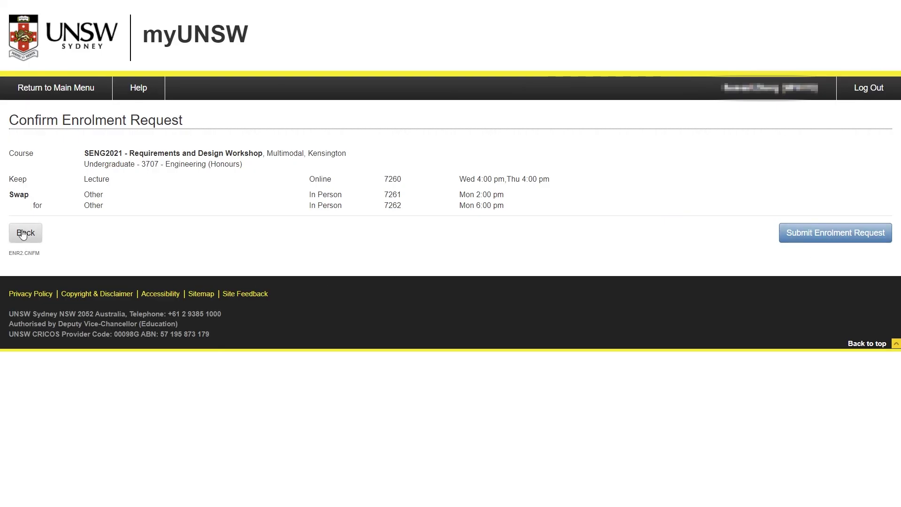